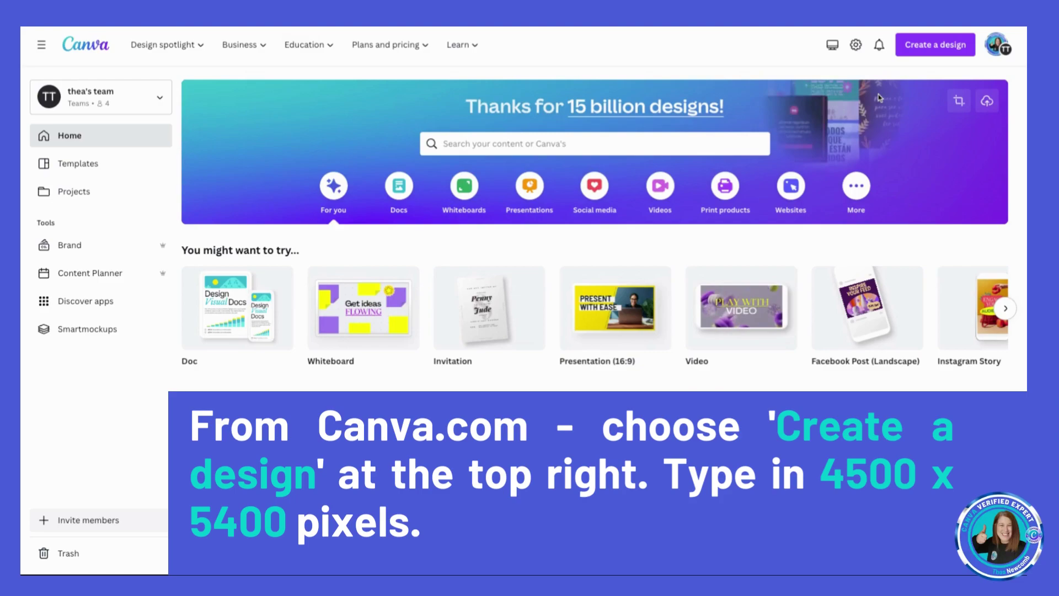
- Create a blank custom-size 4500 × 5400 px design and title it TEE SHIRT
left_click(929, 47)
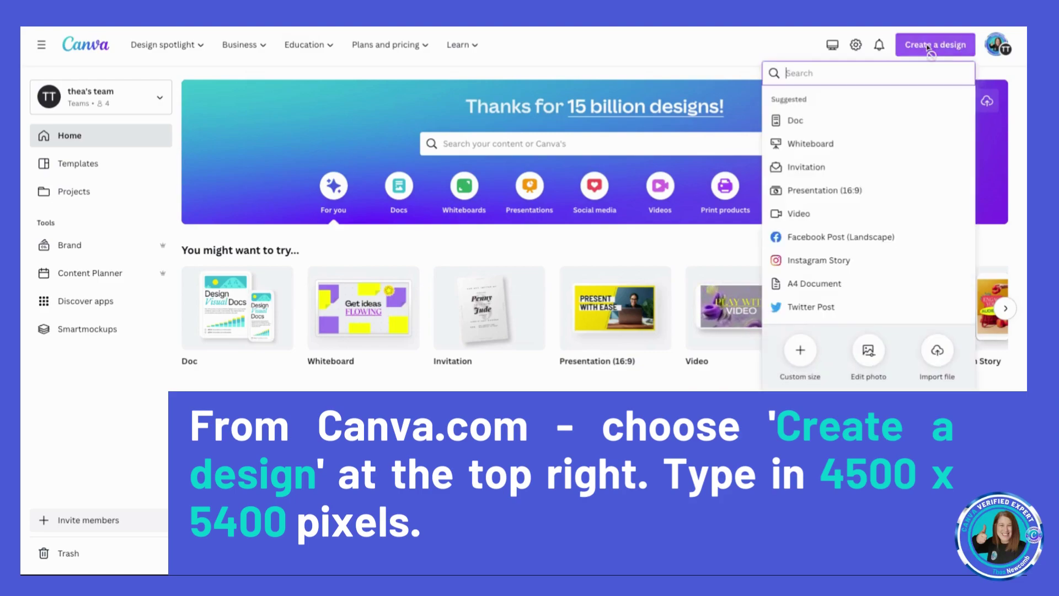
left_click(802, 351)
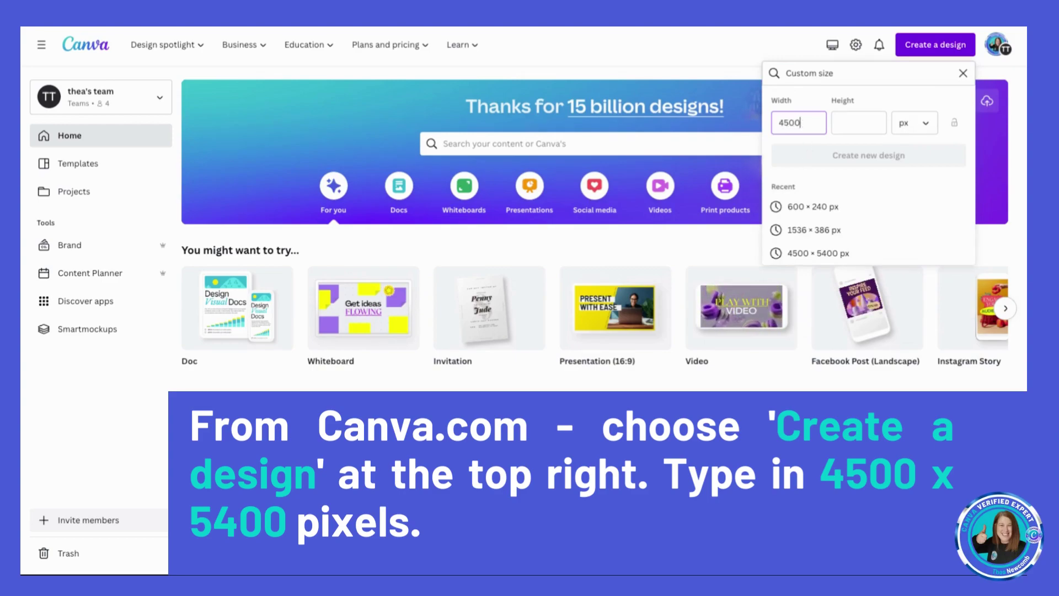
type("5400")
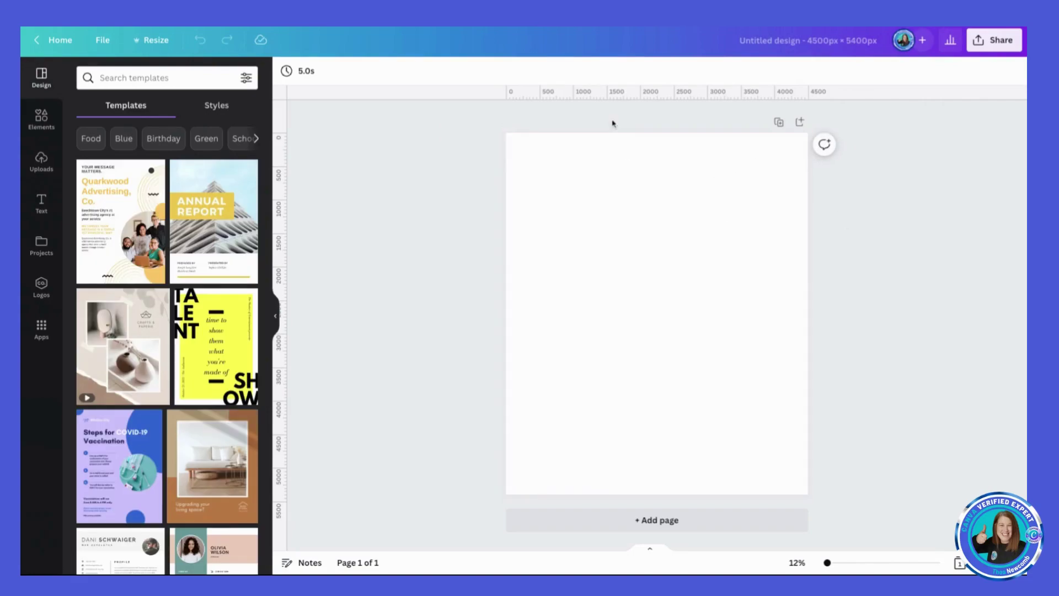
left_click(764, 41)
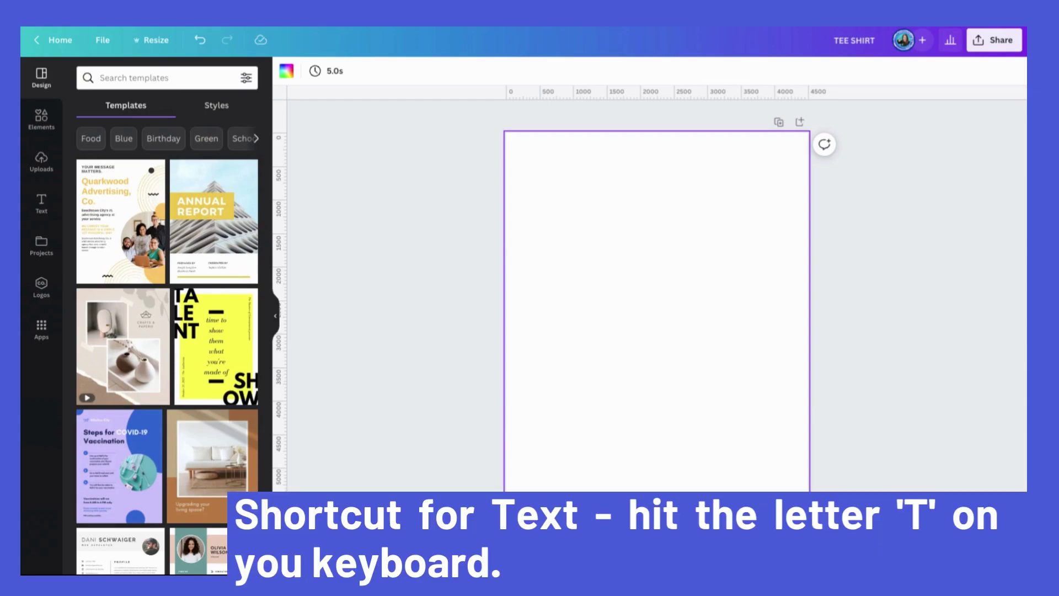
- Add a SCOTLAND UNIVERSITY text box, enlarge it to size 291 and move it to the page top
key("t")
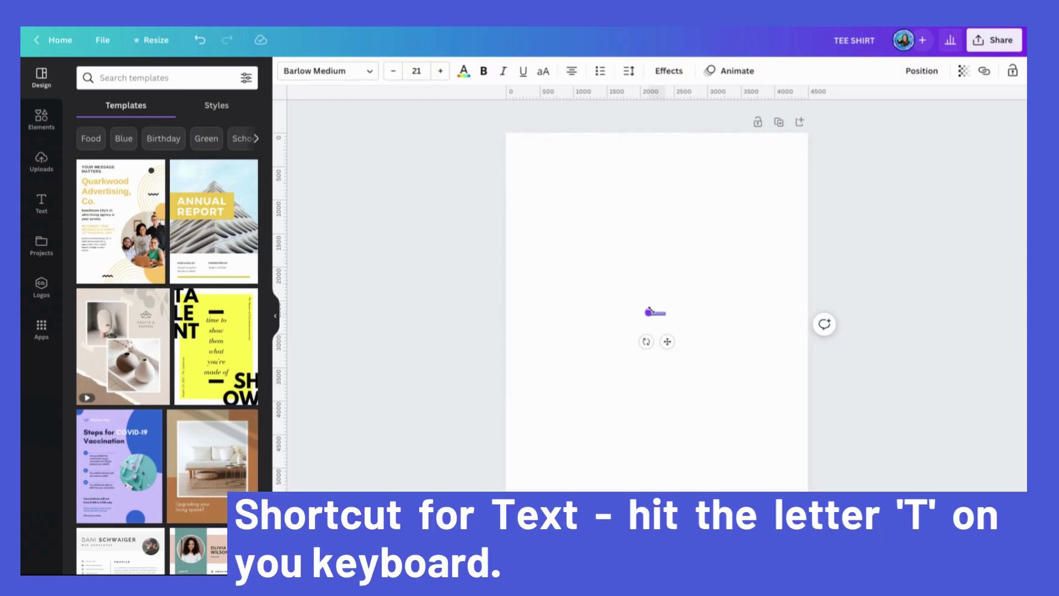
left_click(608, 276)
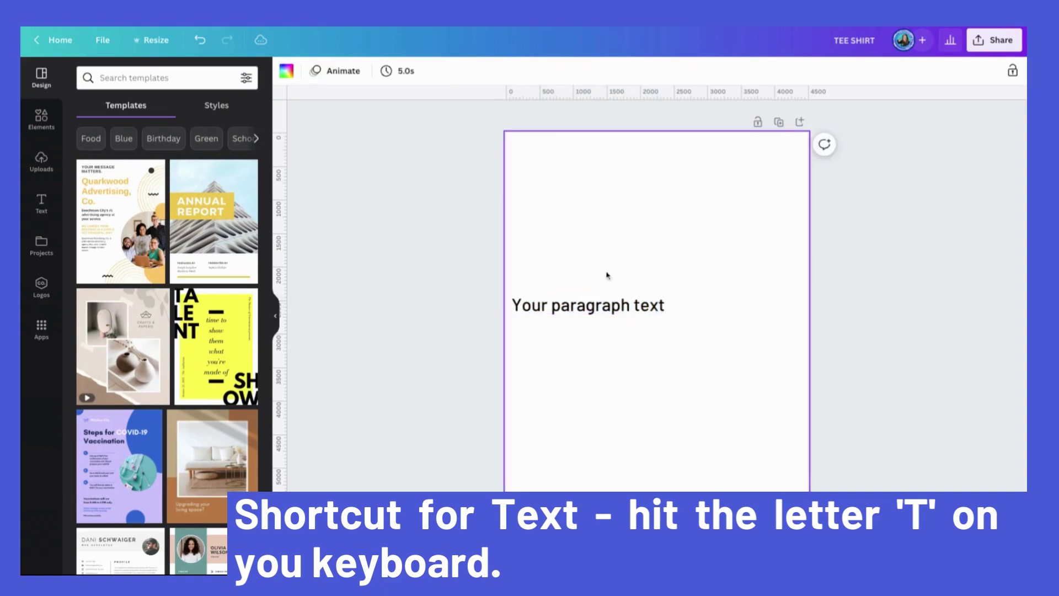
left_click(609, 304)
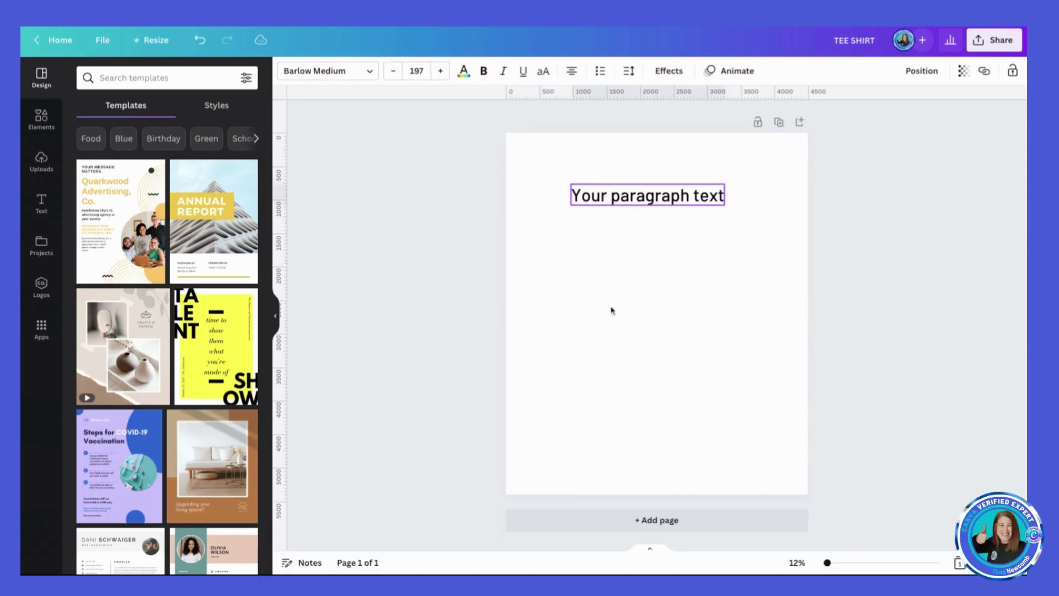
double_click(672, 201)
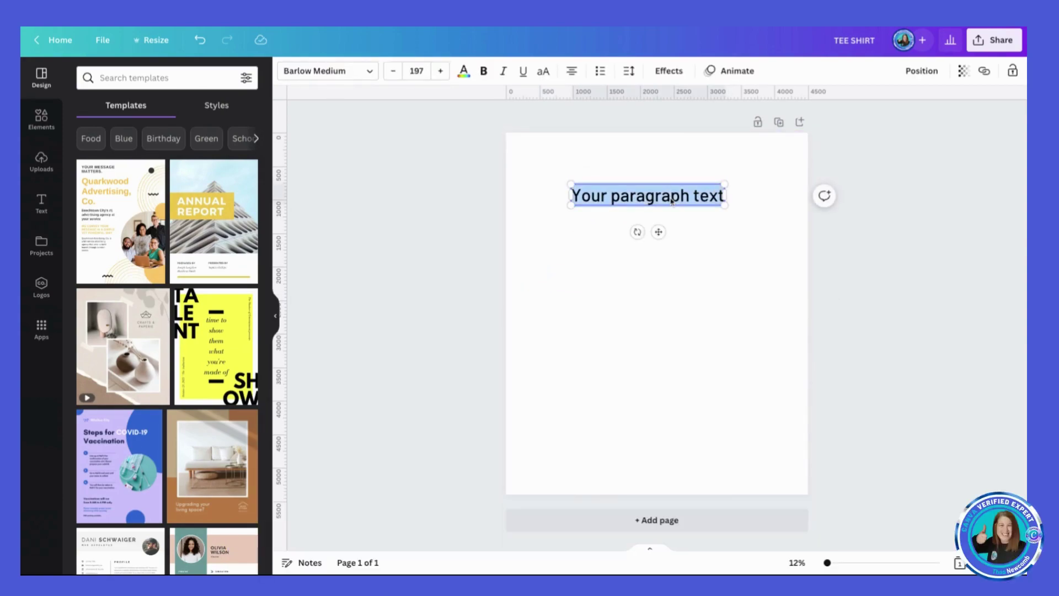
type("SCOTLAND")
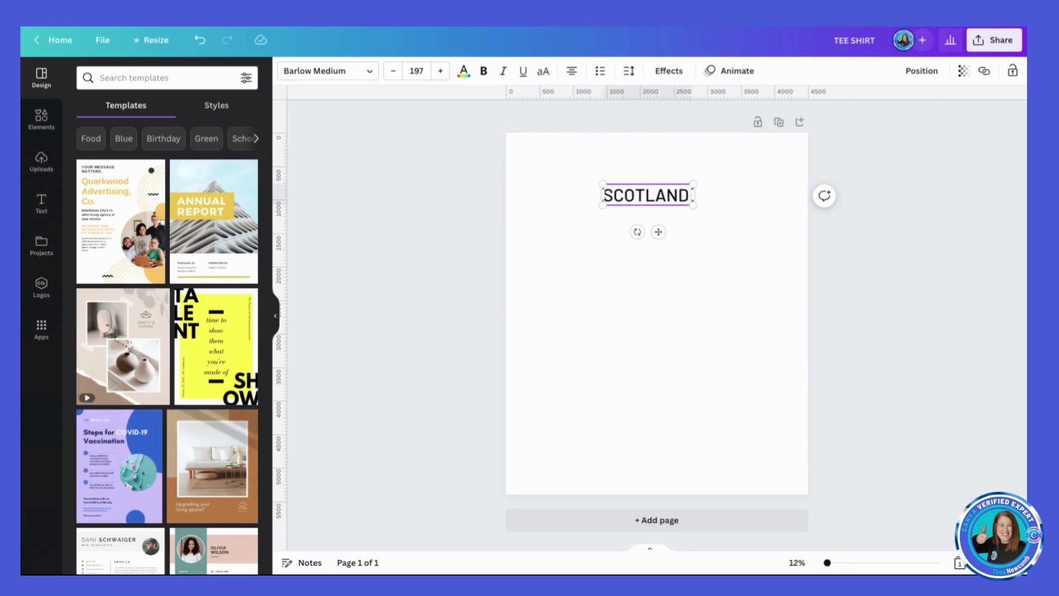
type(" UNIVERSITY")
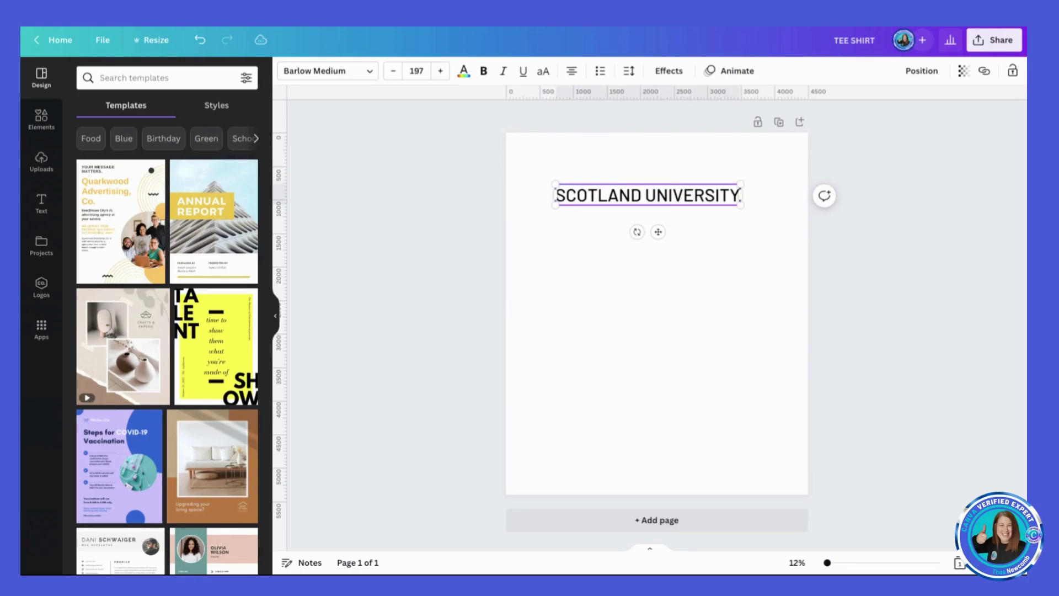
left_click_drag(741, 204, 828, 215)
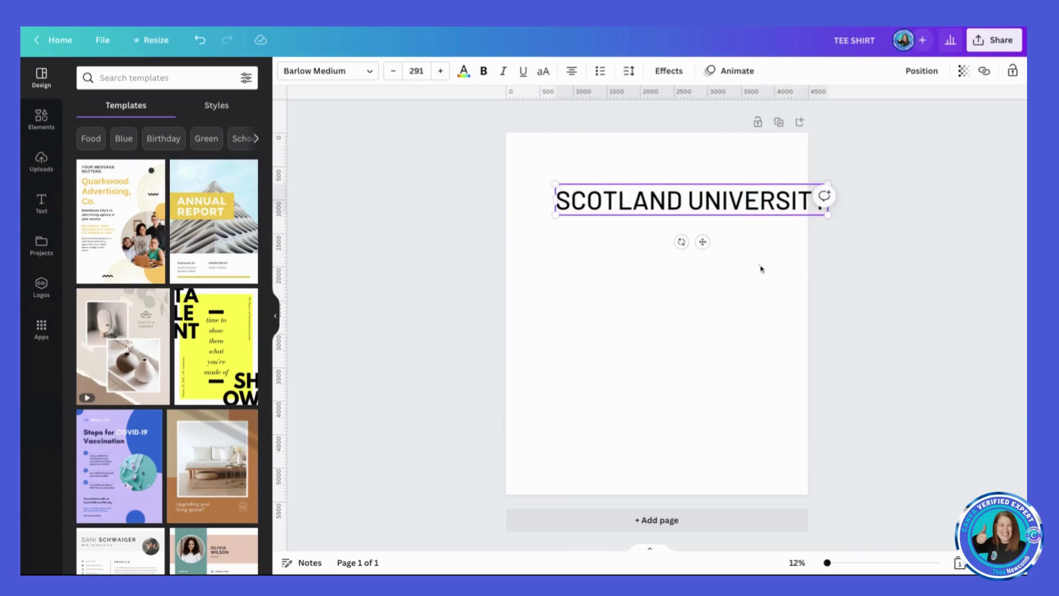
left_click_drag(735, 208, 709, 196)
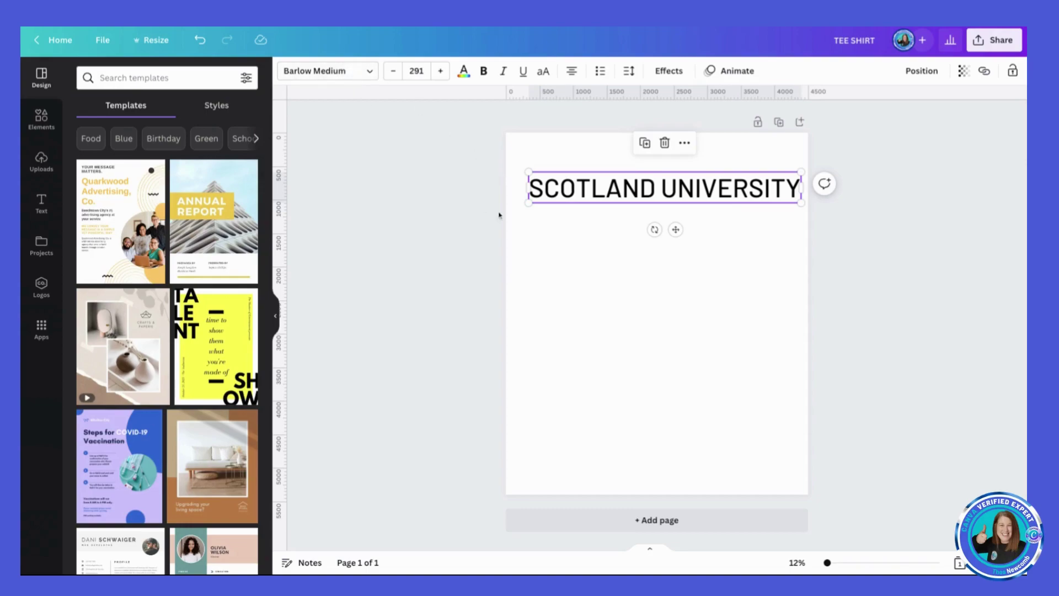
- Set the heading in Barlow Black with a Curve effect of 30, widened to size 306 across the top
left_click(327, 76)
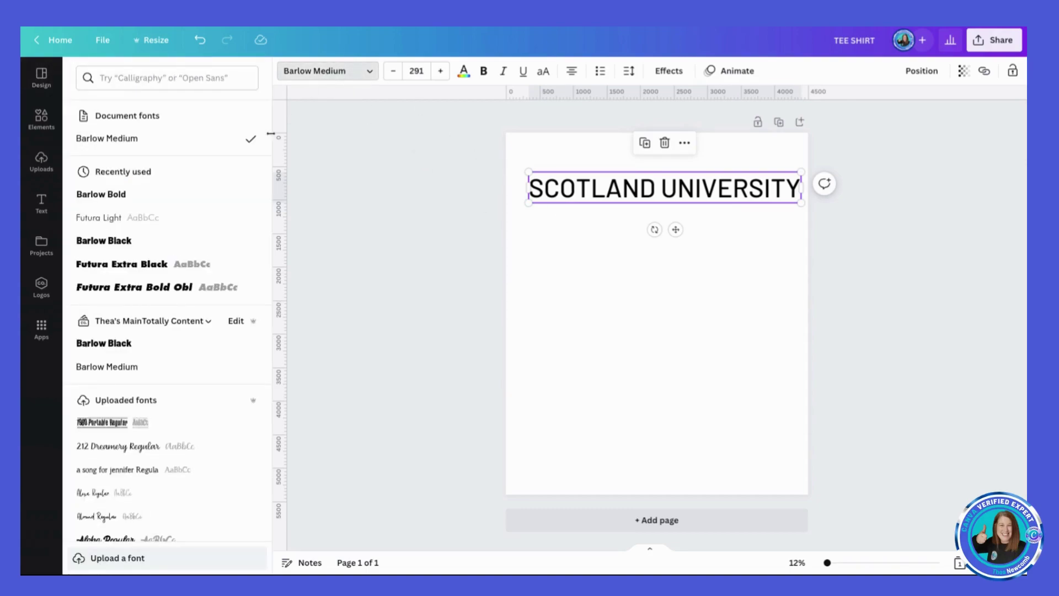
left_click(113, 241)
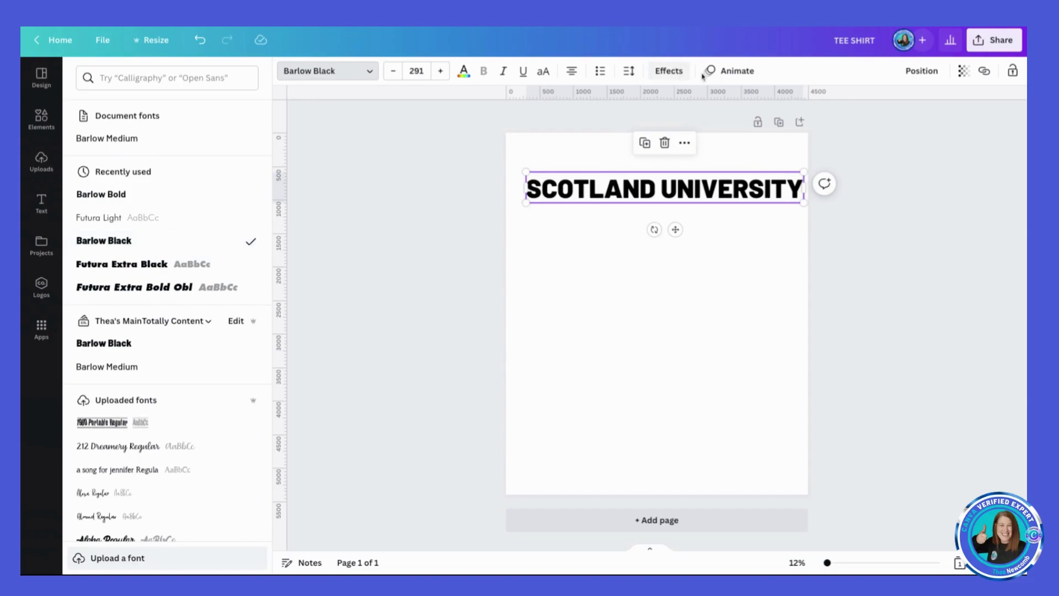
left_click(670, 73)
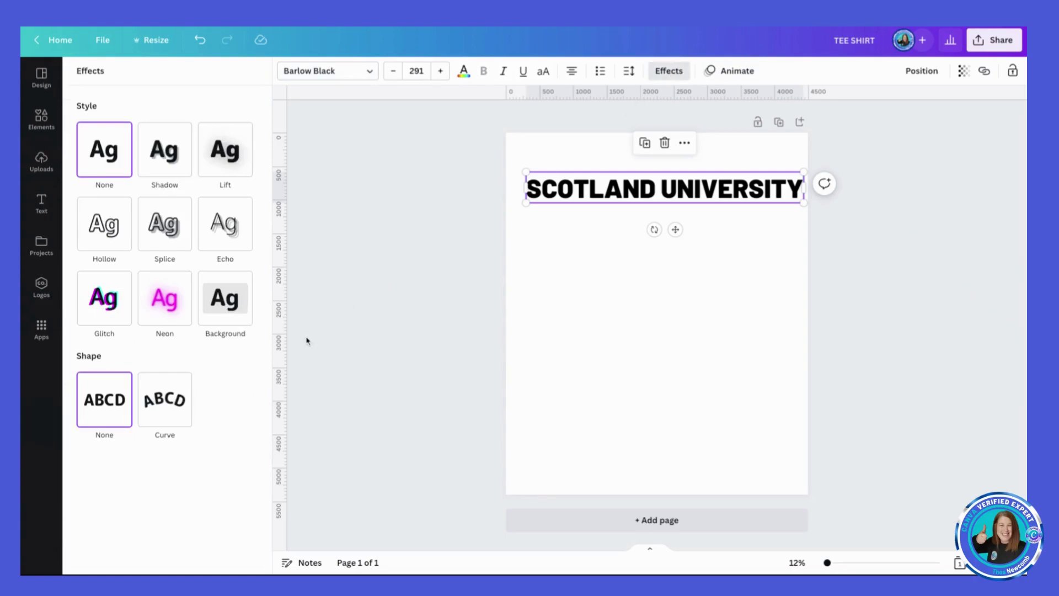
left_click(163, 404)
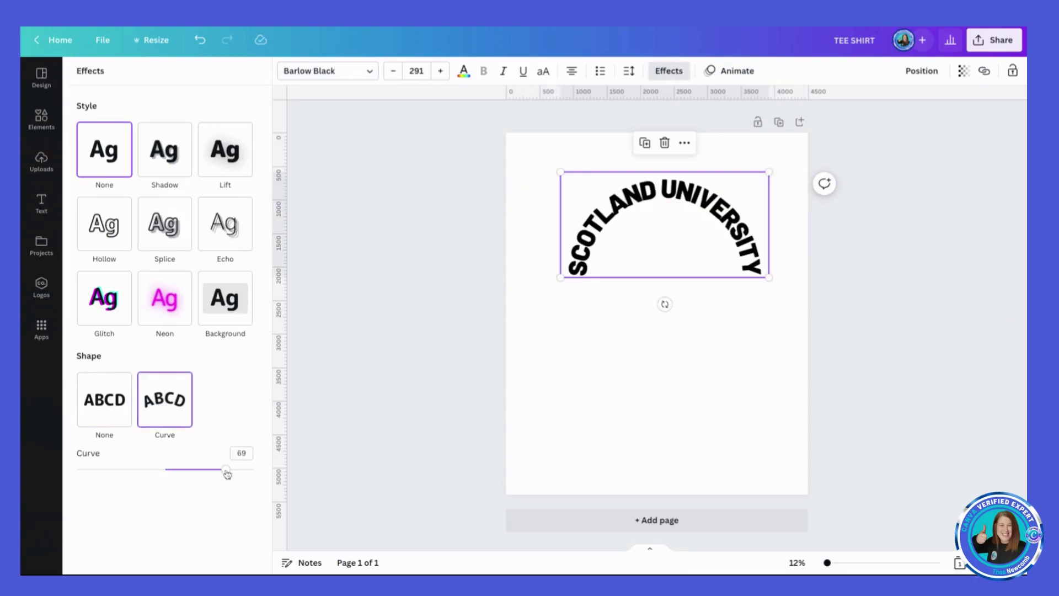
left_click_drag(225, 470, 191, 470)
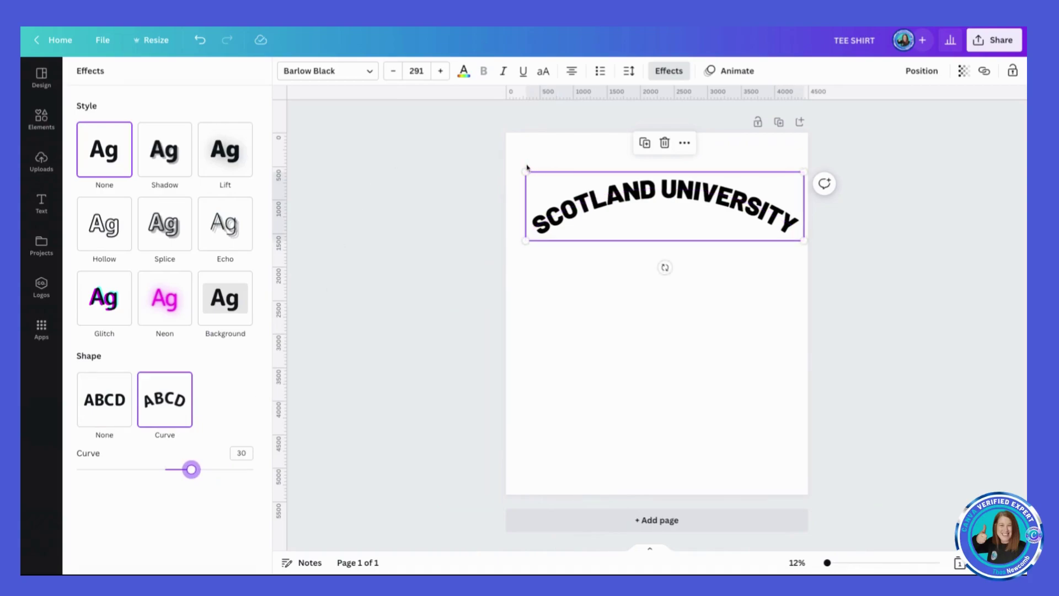
left_click_drag(525, 171, 512, 168)
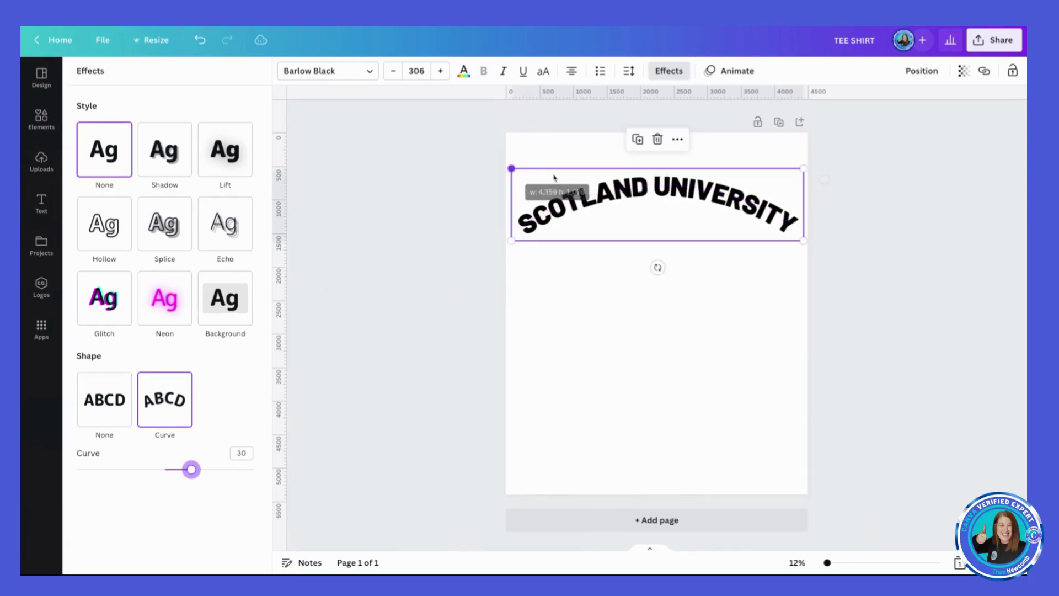
left_click(747, 208)
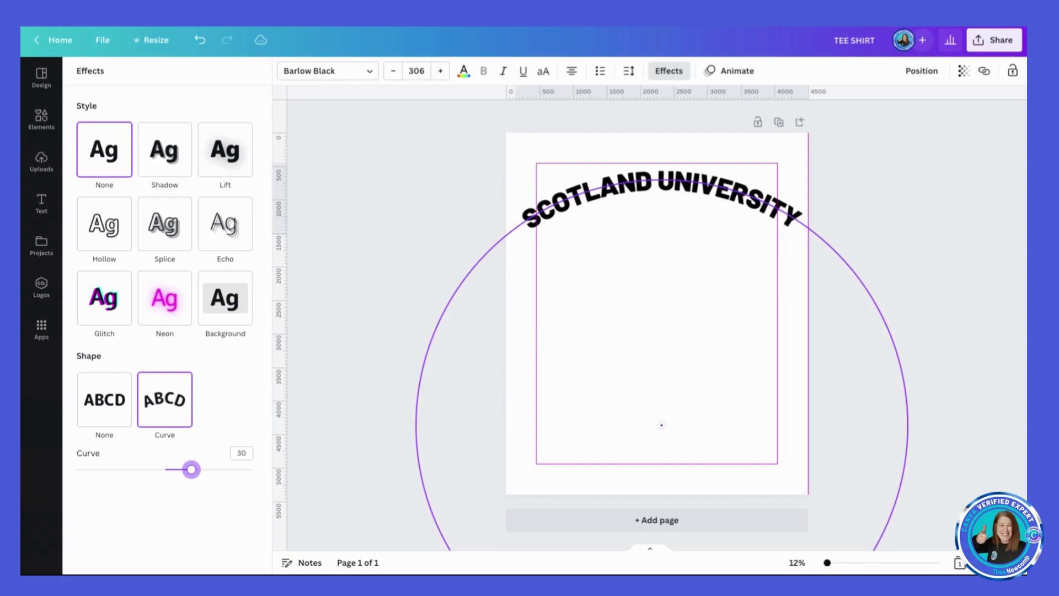
key("Escape")
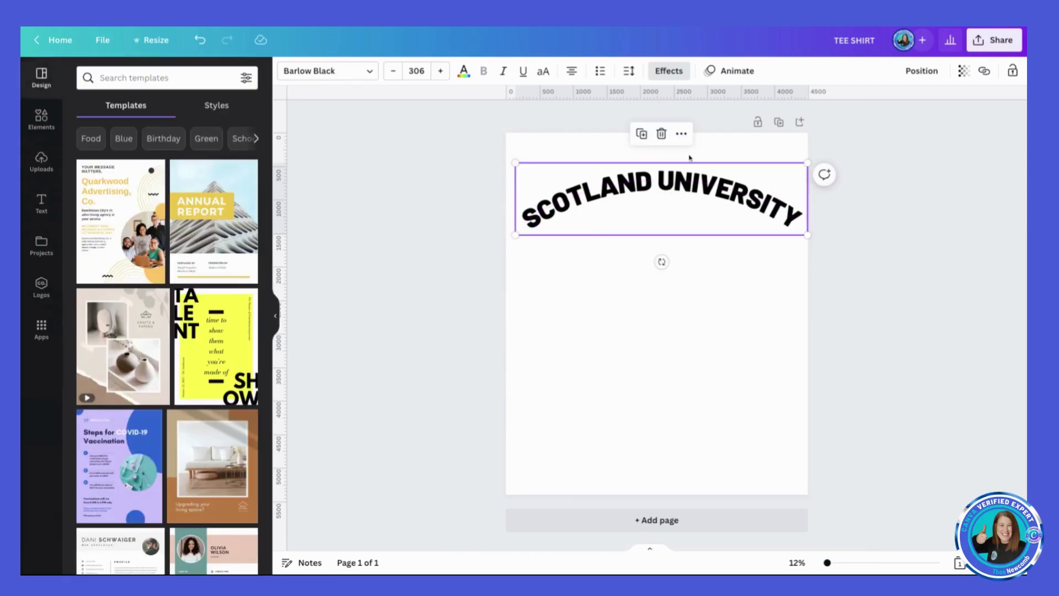
- Switch the arched heading to the uploaded SF Collegiate Regular font
left_click(516, 152)
left_click(596, 197)
left_click(317, 70)
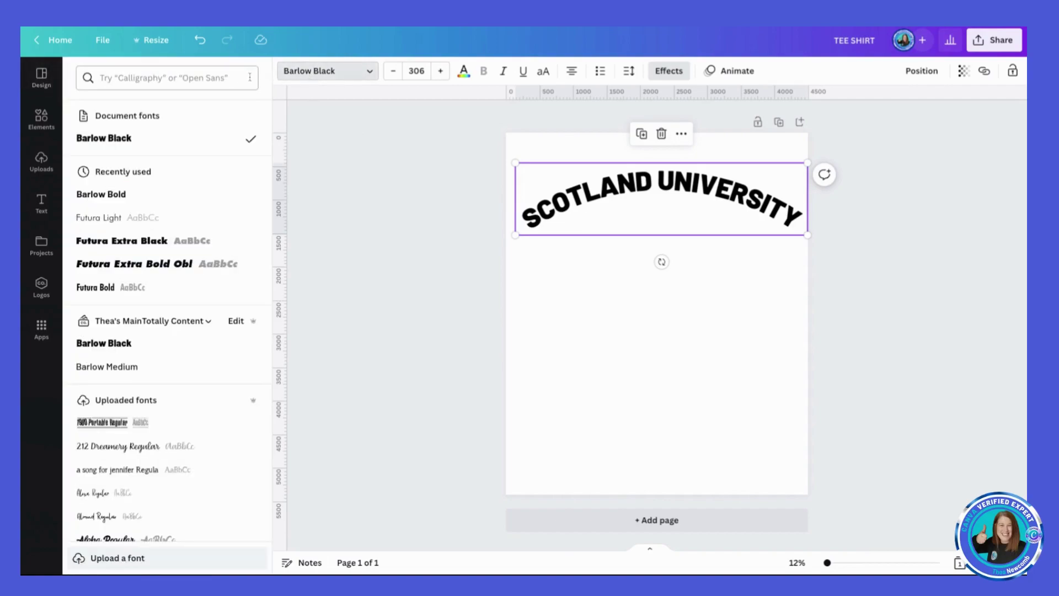
scroll(170, 237, "down", 15)
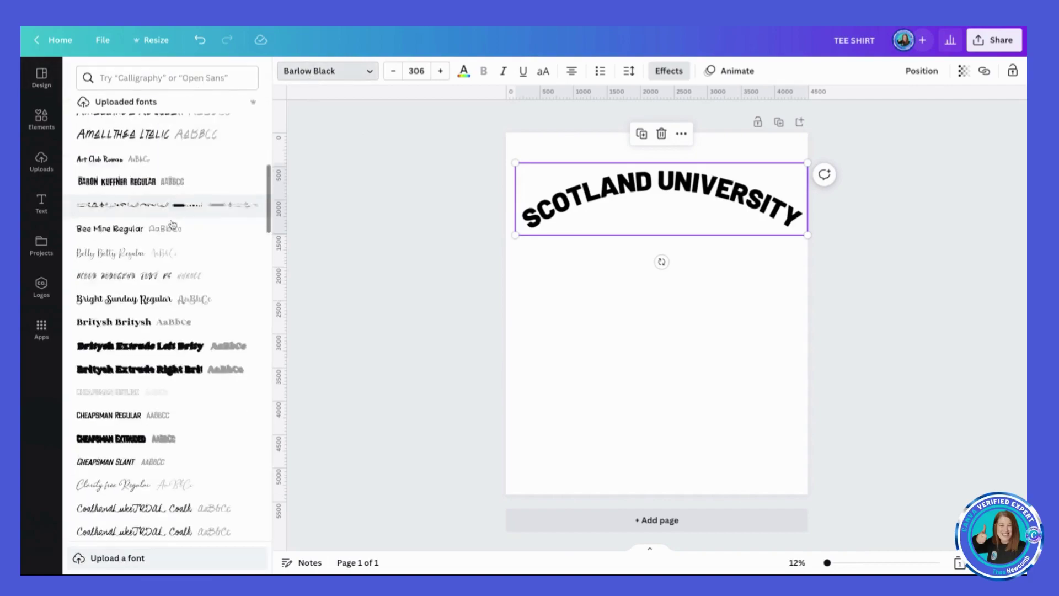
scroll(173, 224, "down", 7)
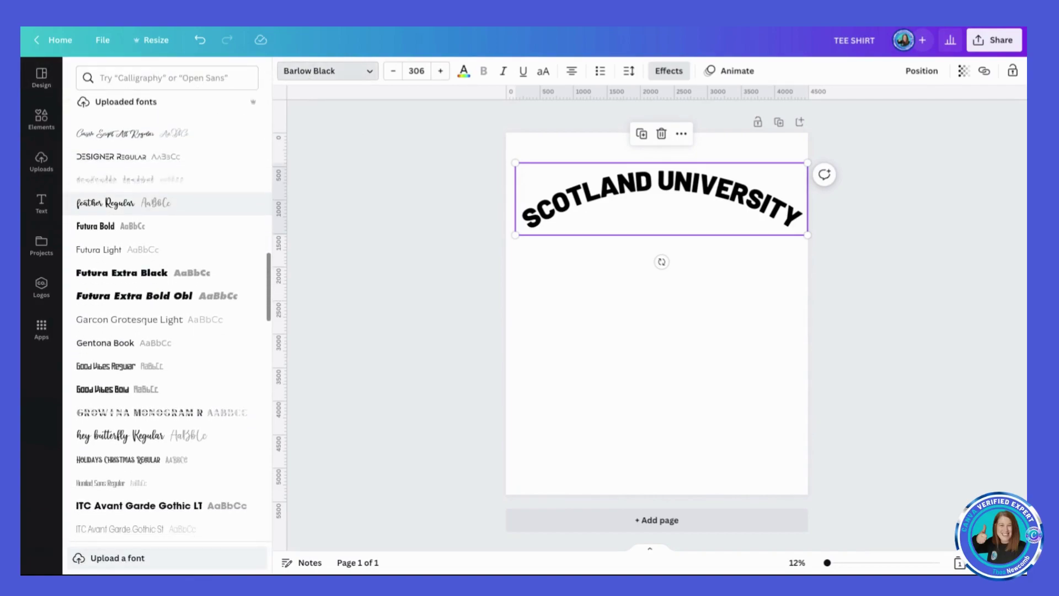
scroll(171, 218, "down", 4)
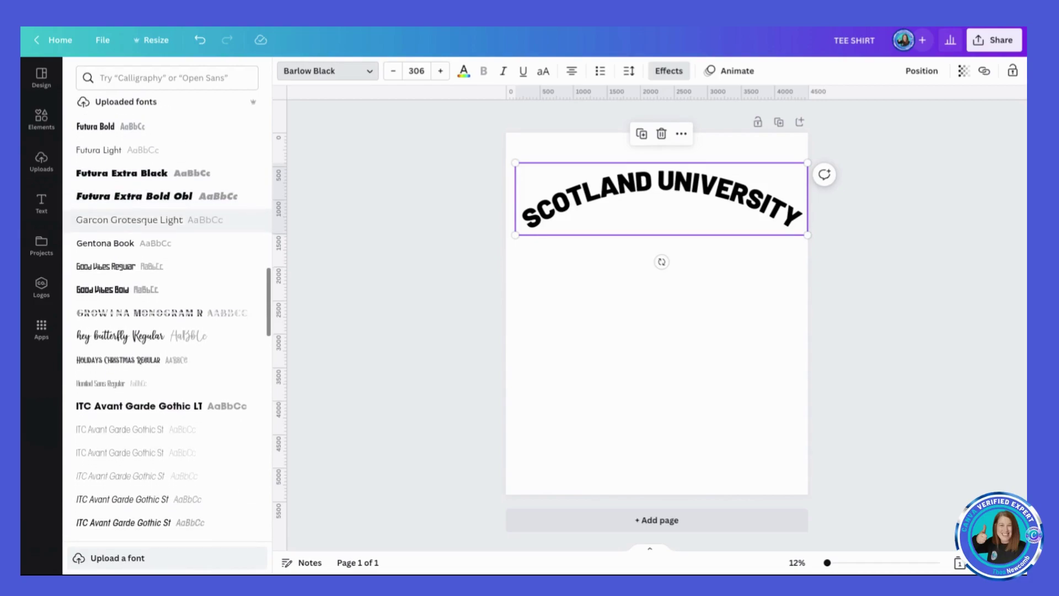
scroll(168, 218, "down", 8)
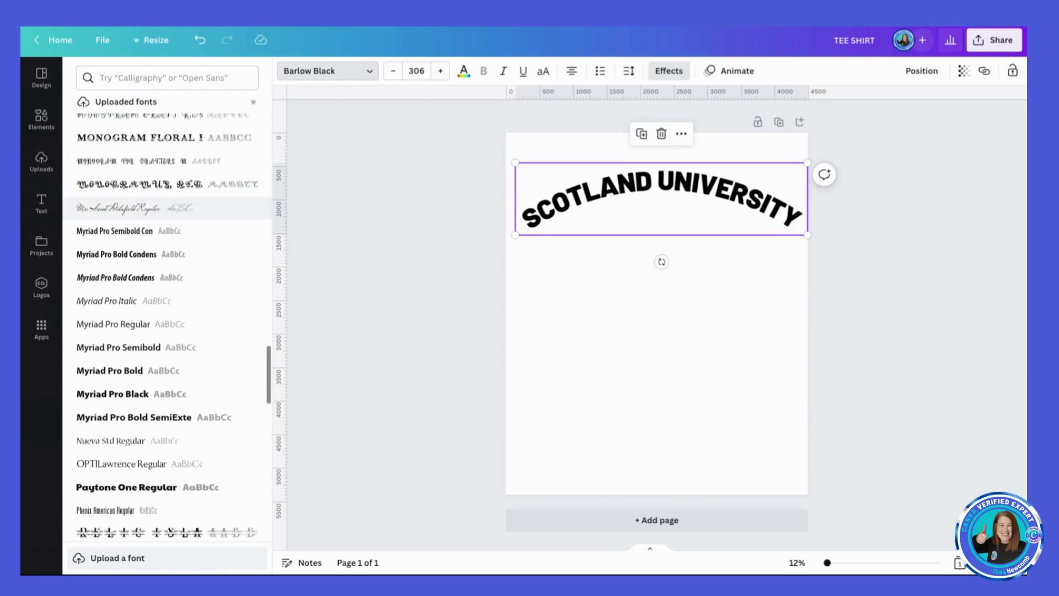
scroll(165, 287, "down", 5)
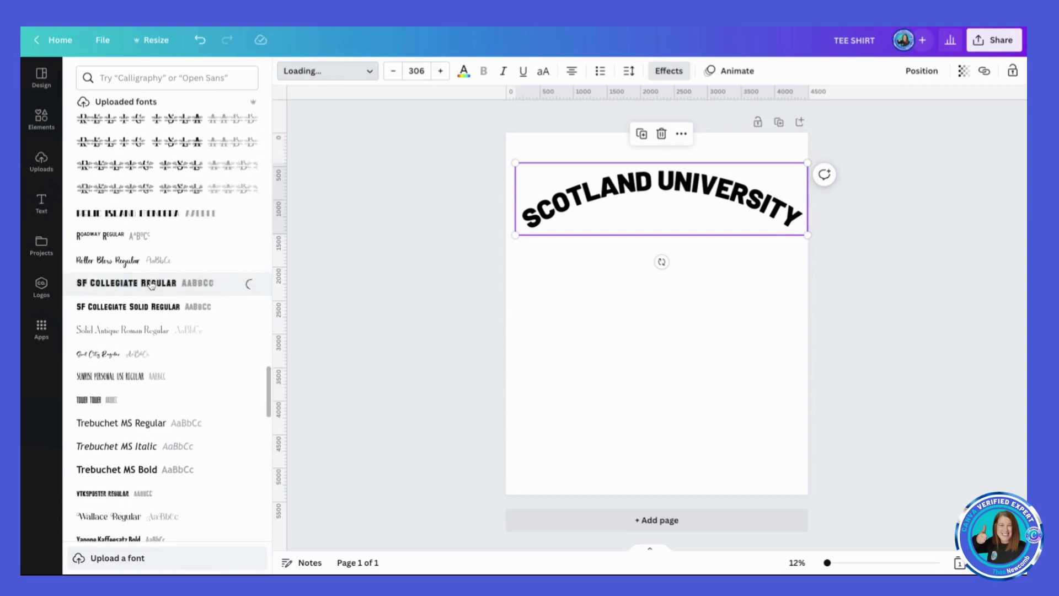
left_click(342, 195)
left_click(554, 285)
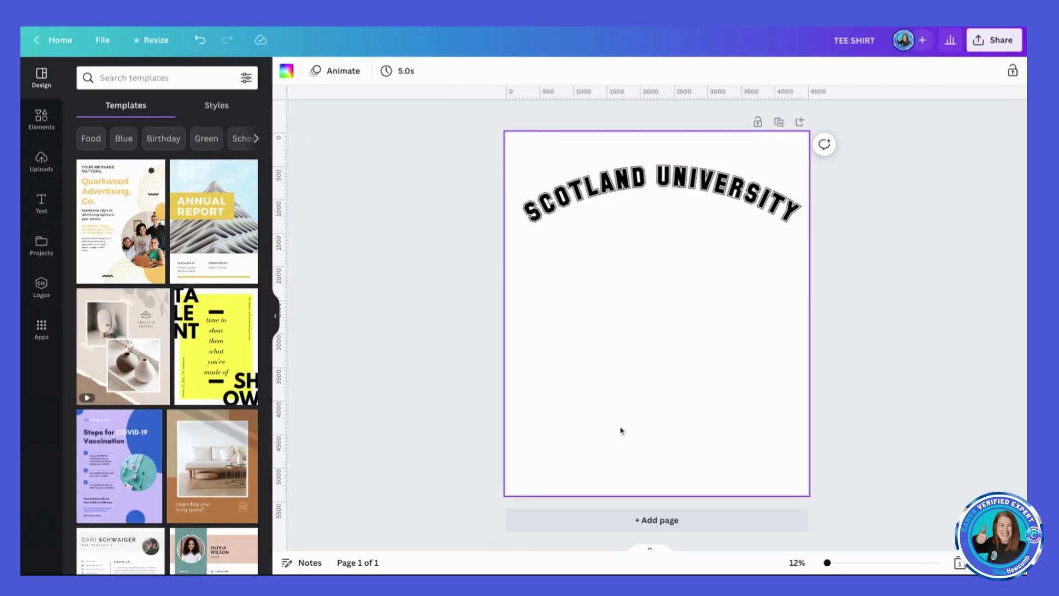
- Add a second page with a text box reading HAPPY FRI-YAY
left_click(587, 520)
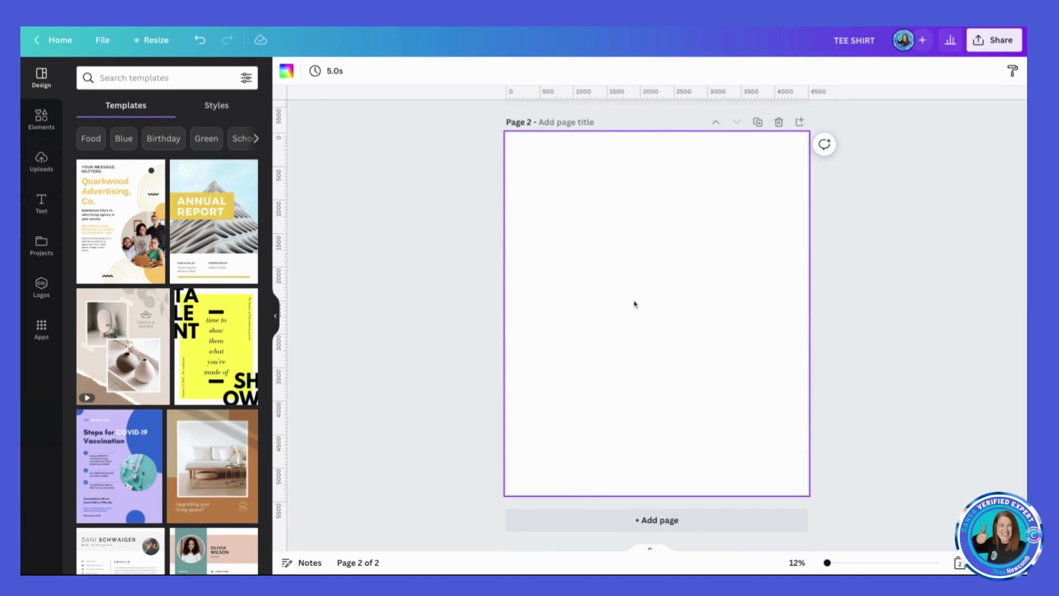
key("t")
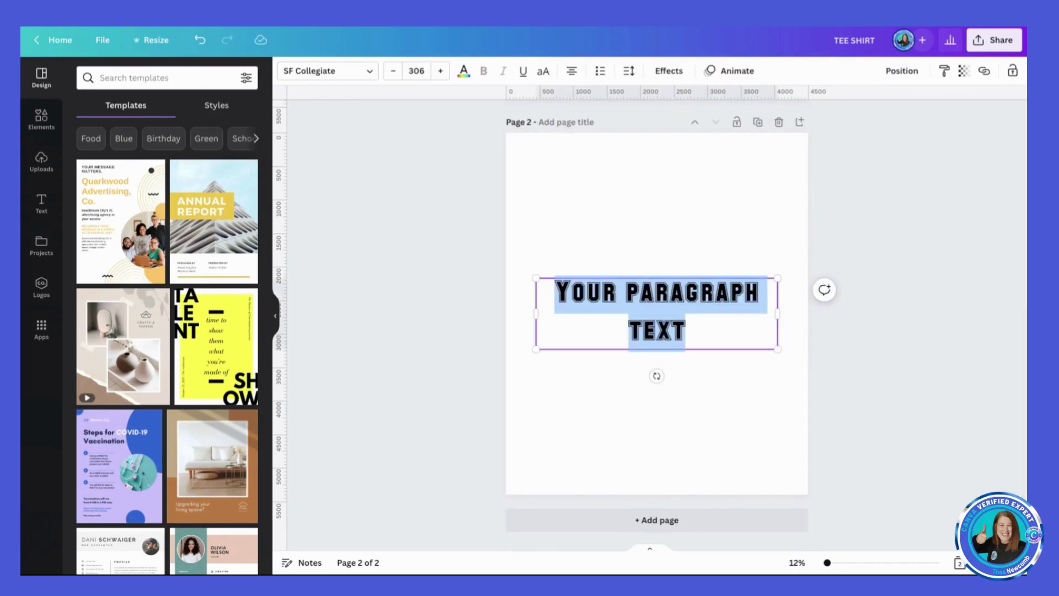
type("HAPPY FRI")
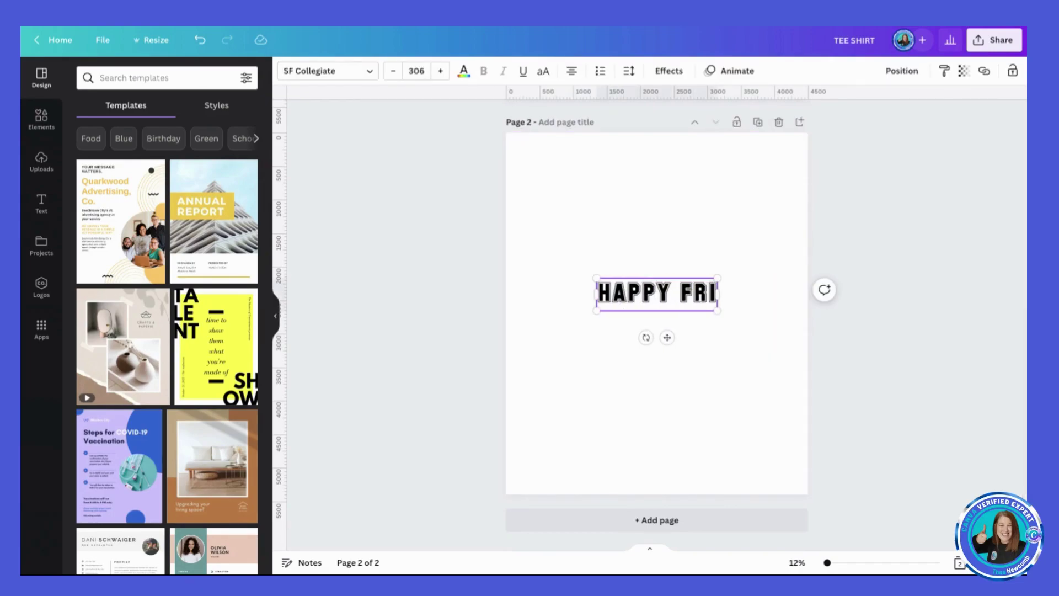
type("-YAY")
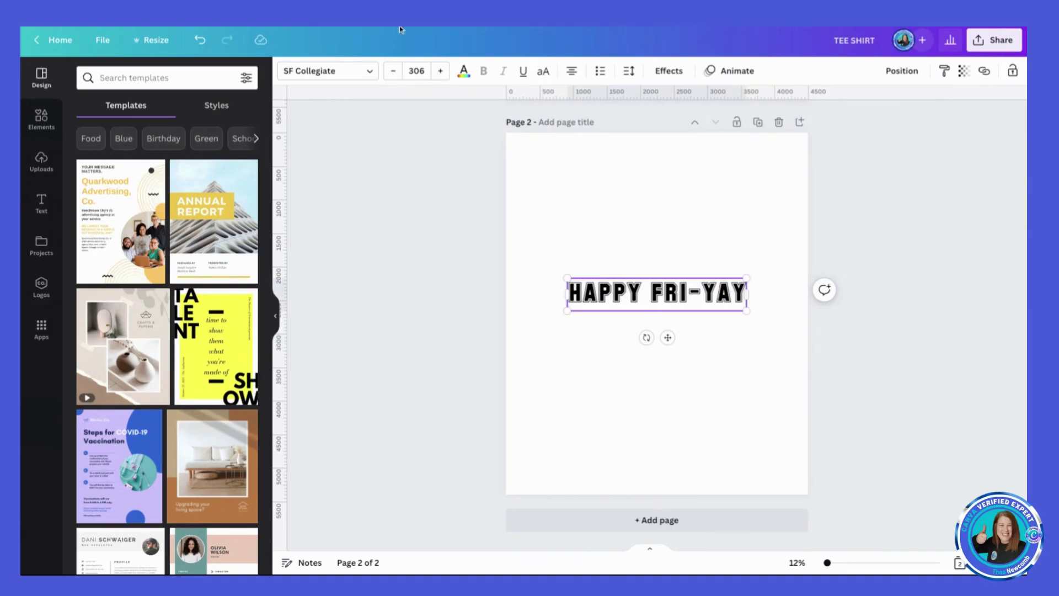
- Set the text in Funtastic, enlarge it to size 512 and break it after happy
left_click(347, 70)
left_click(152, 77)
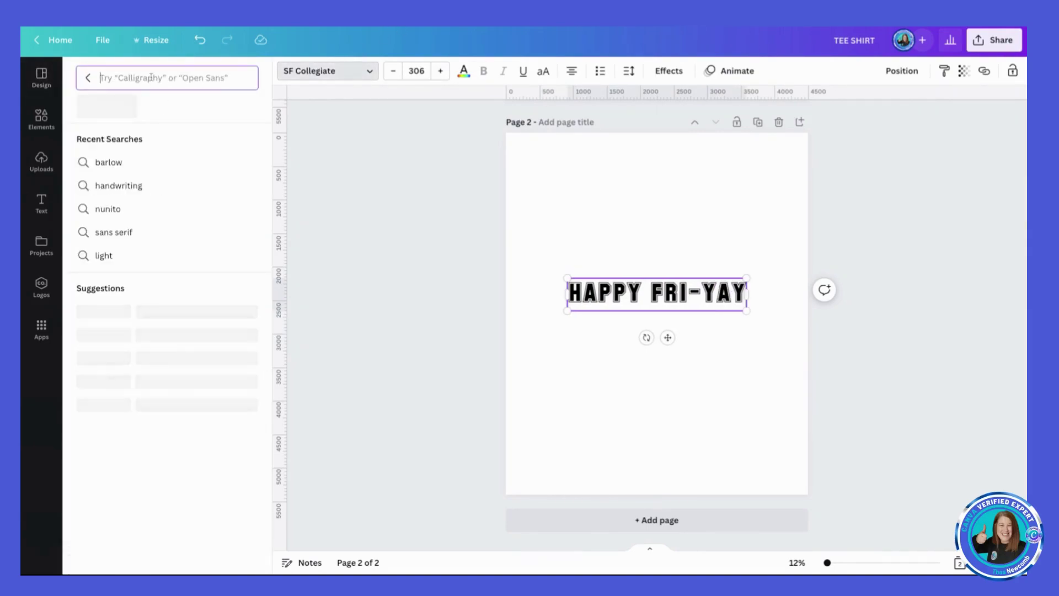
type("fun")
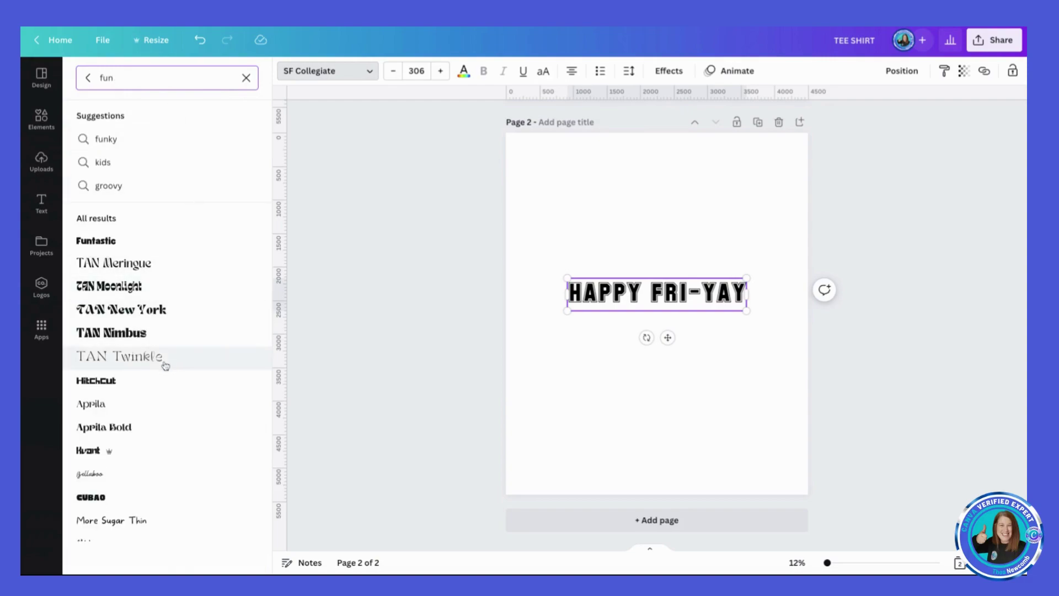
scroll(150, 306, "down", 2)
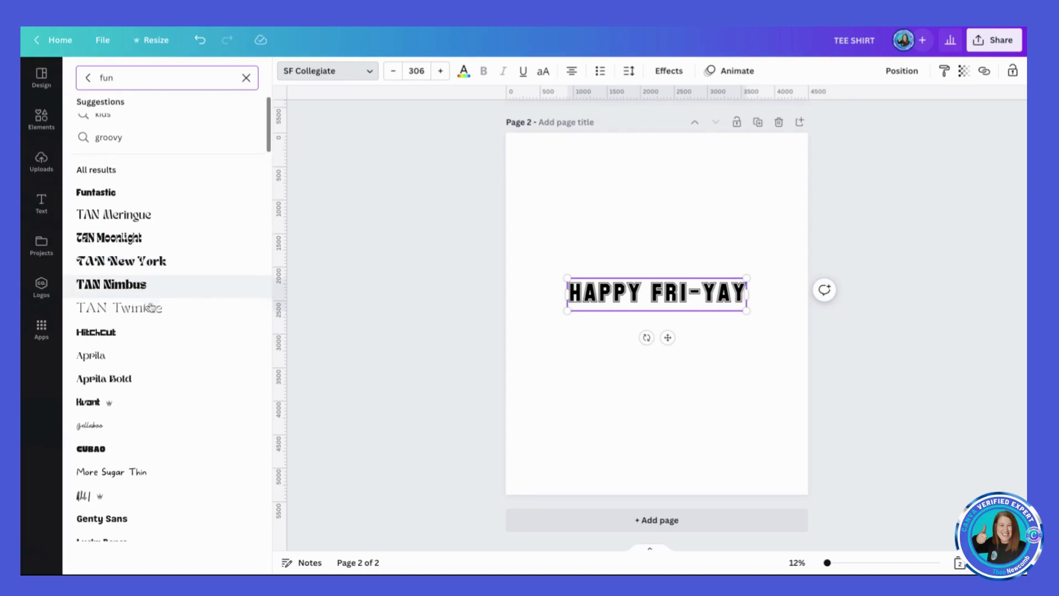
scroll(150, 306, "up", 2)
scroll(150, 306, "down", 1)
scroll(150, 298, "up", 1)
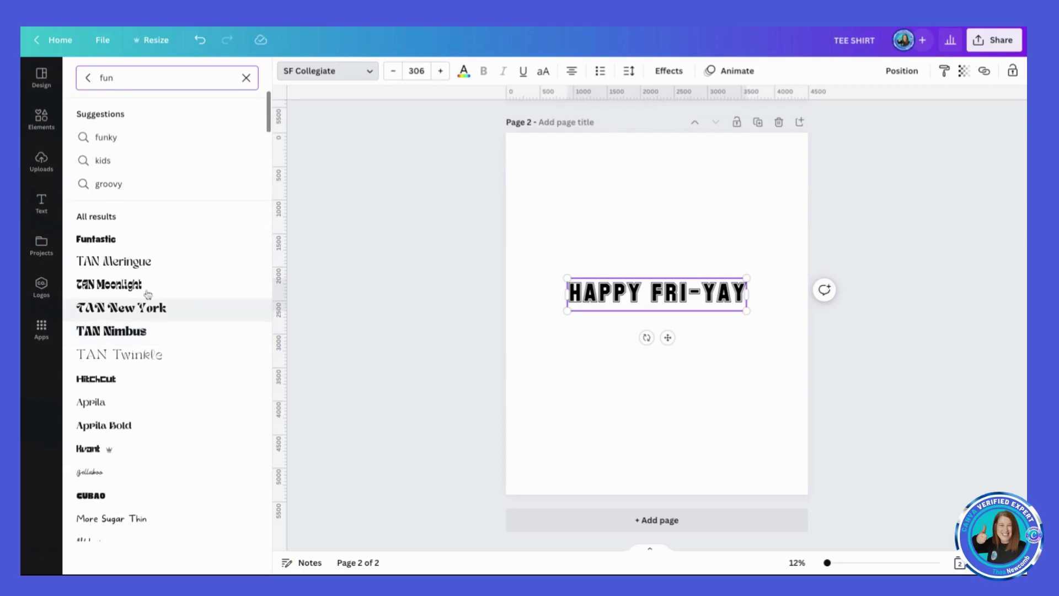
left_click(242, 239)
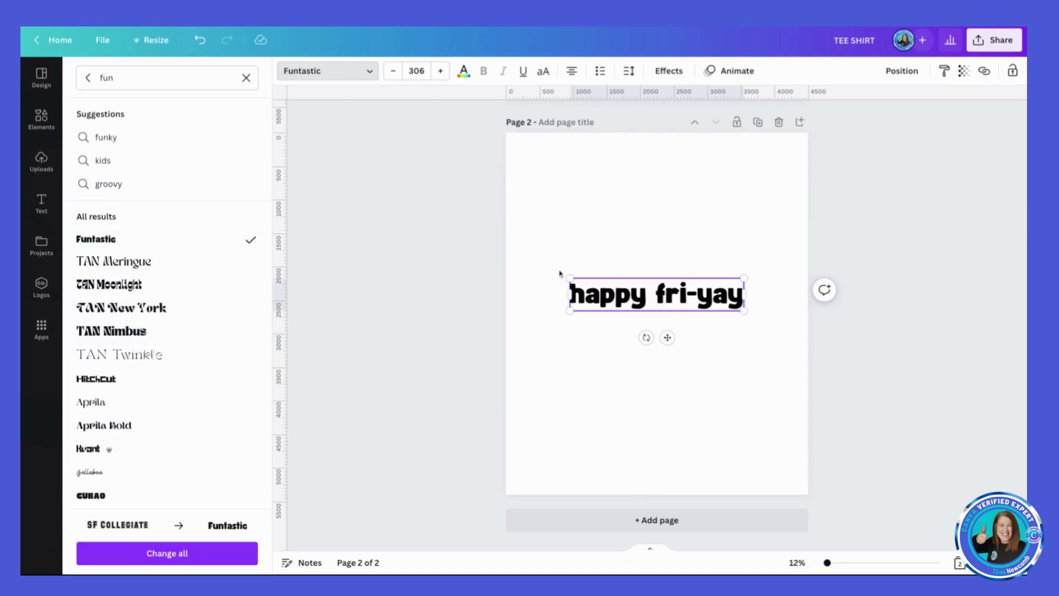
left_click_drag(748, 280, 720, 283)
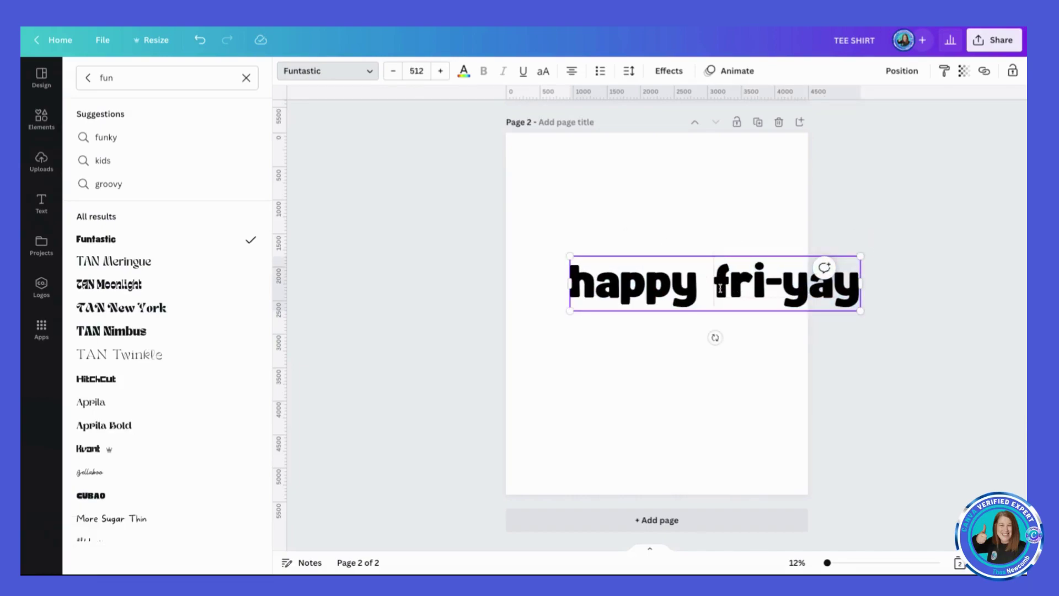
key("Return")
- Move happy fri-yay up, tighten line spacing to about 0.9 and enlarge it to size 702
left_click(743, 304)
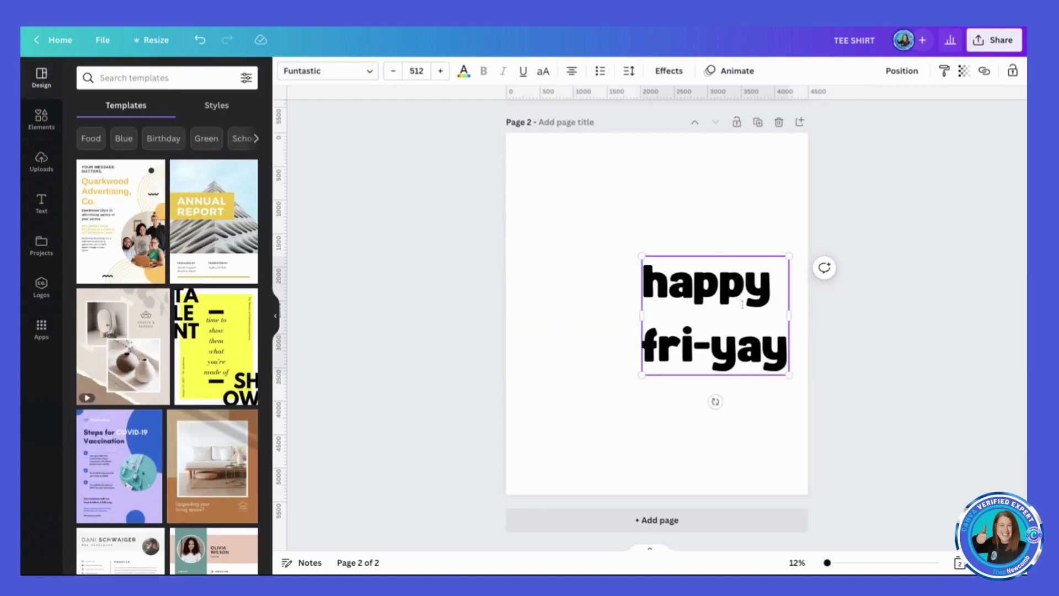
left_click_drag(690, 287, 631, 220)
left_click(629, 70)
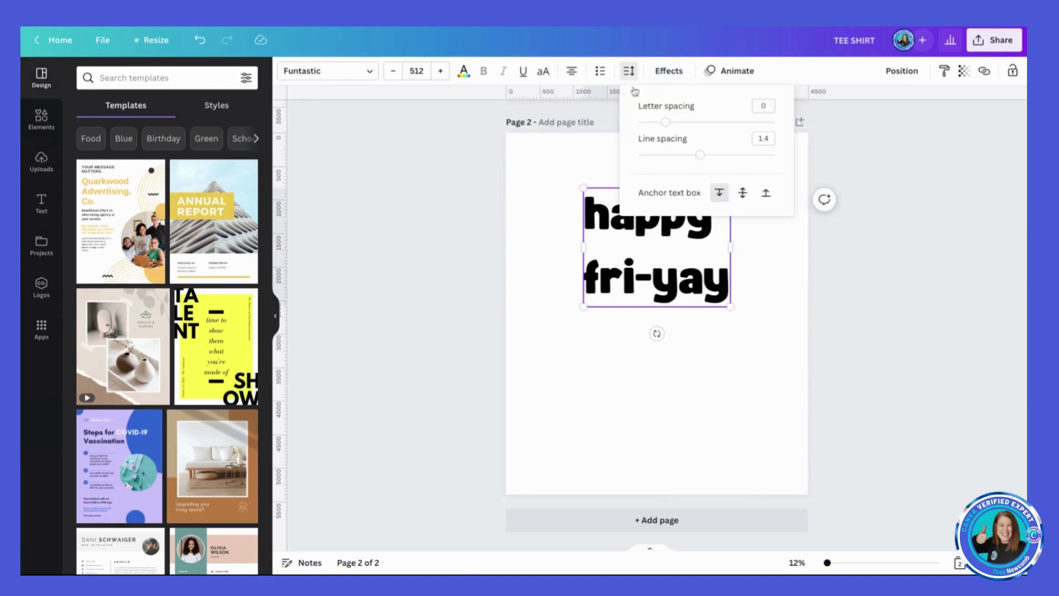
left_click_drag(699, 155, 665, 155)
left_click(525, 203)
left_click(705, 272)
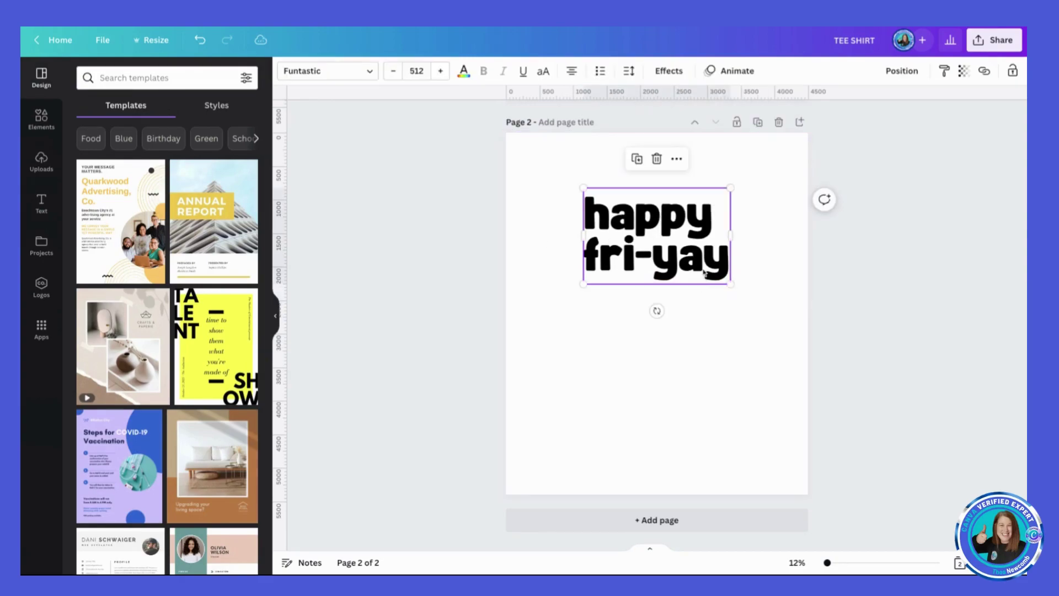
left_click_drag(730, 283, 707, 271)
- Try happy fri-yay in uppercase, then revert it to lowercase
left_click(513, 203)
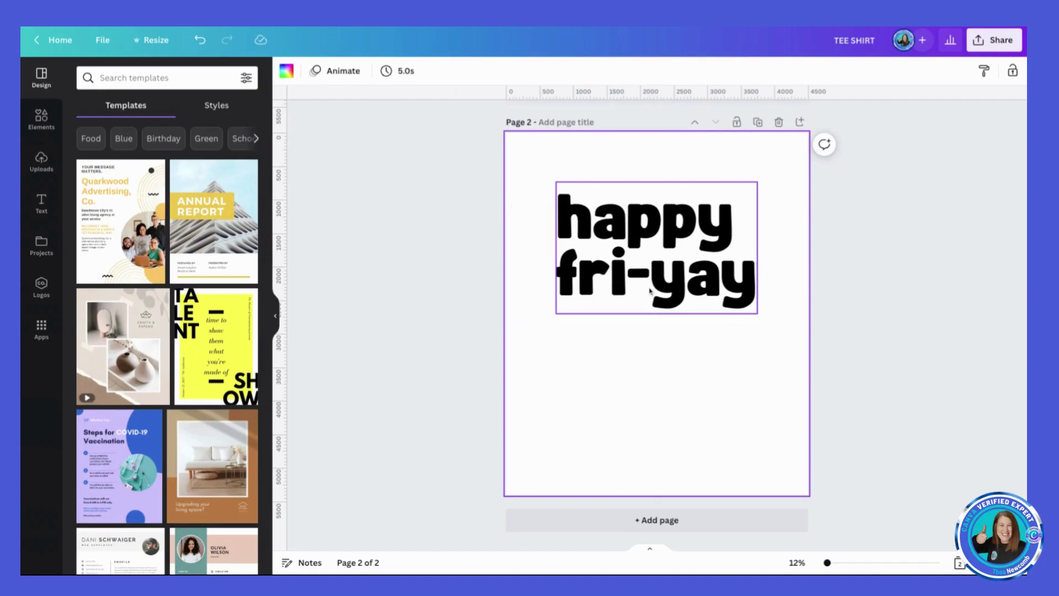
left_click(605, 235)
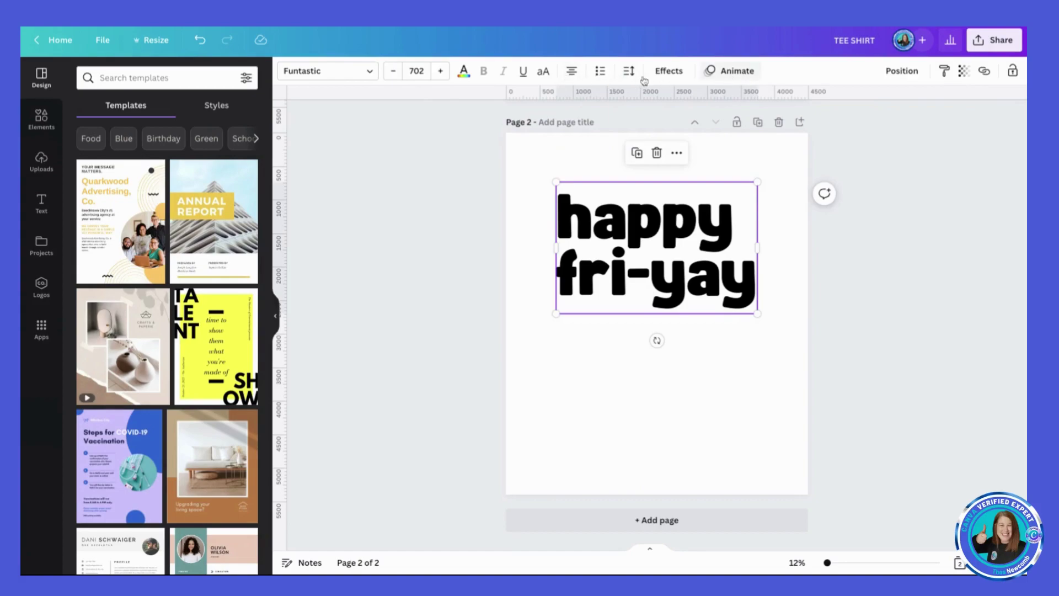
left_click(544, 72)
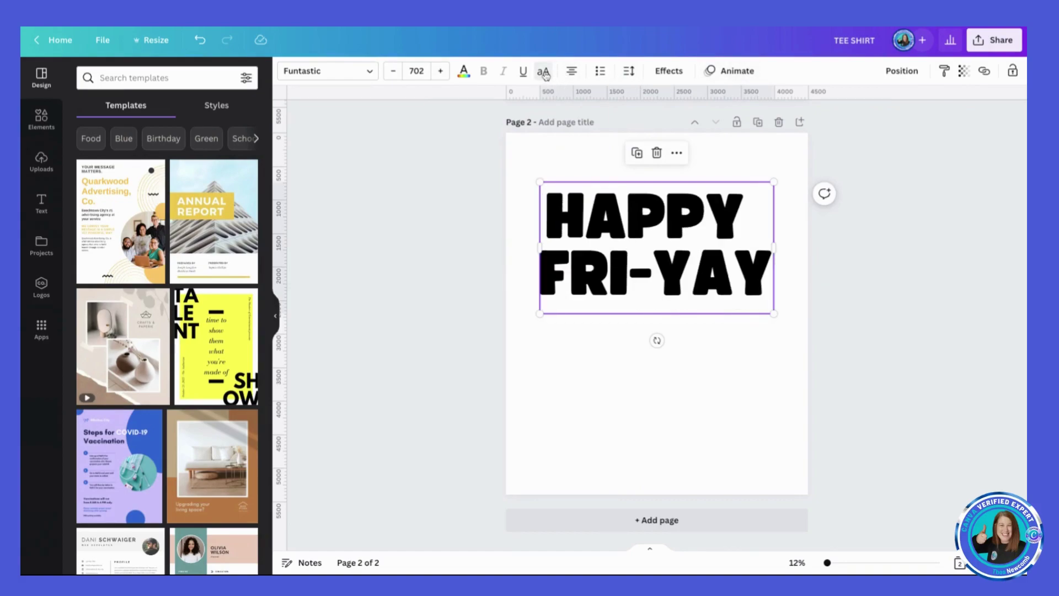
left_click(548, 80)
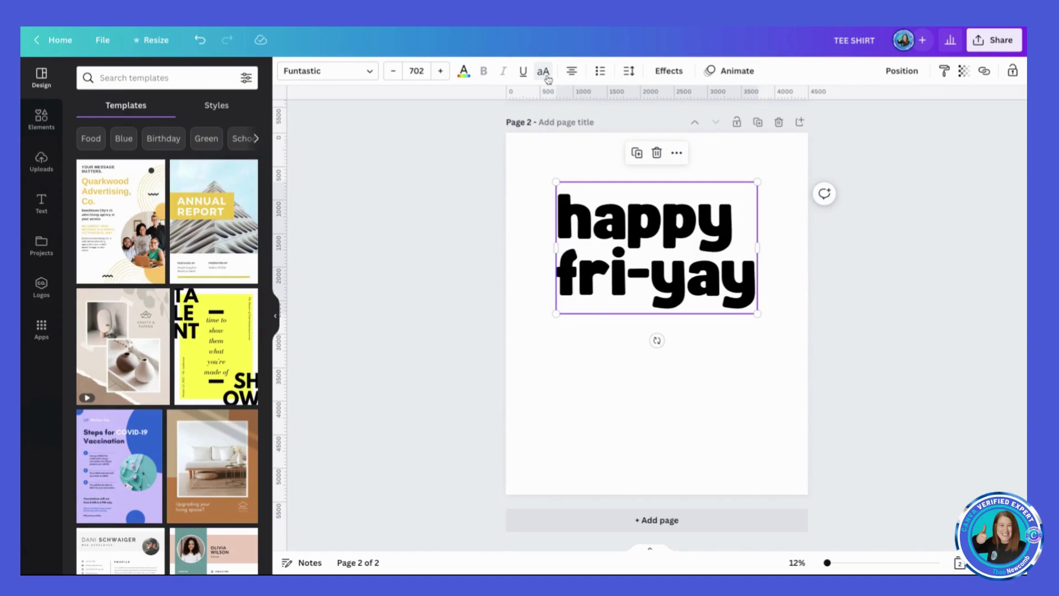
- Enlarge the text to size 804 and centre it horizontally near the top of page 2
left_click(532, 233)
left_click_drag(643, 240, 644, 241)
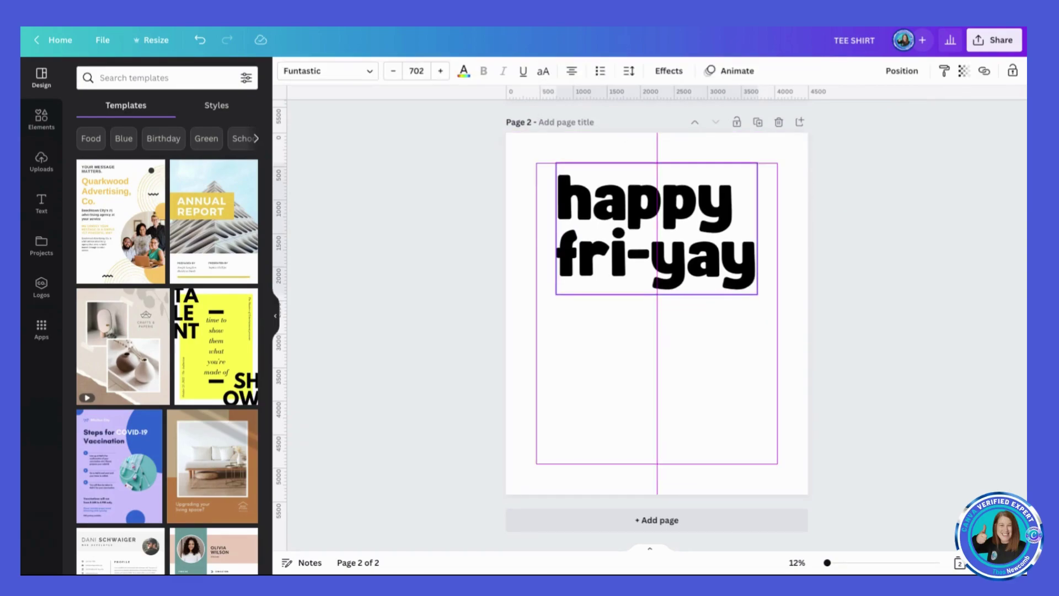
left_click_drag(590, 296, 538, 305)
left_click_drag(757, 305, 771, 314)
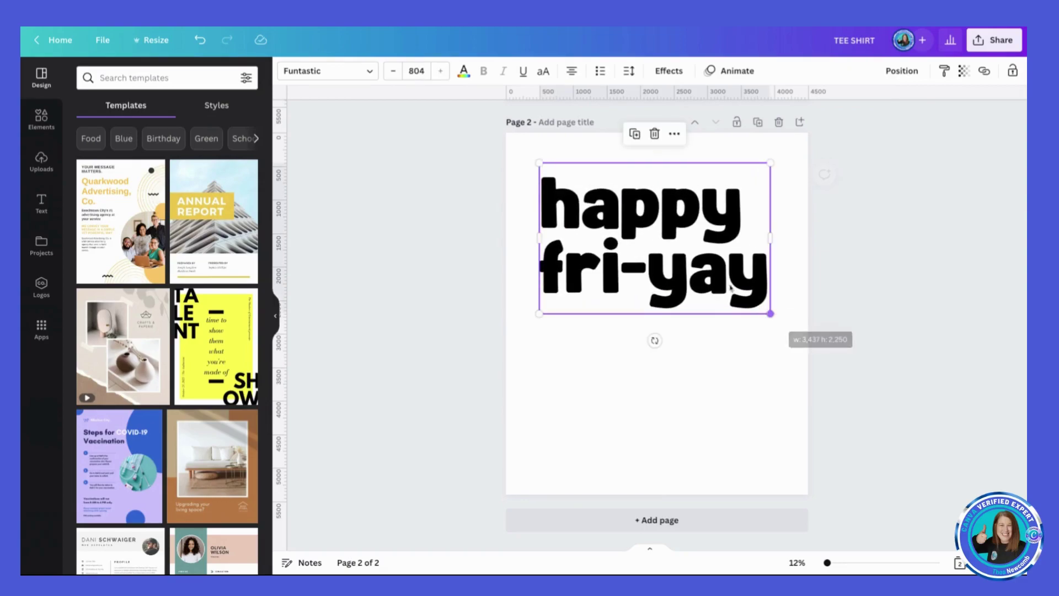
left_click(904, 76)
left_click(886, 175)
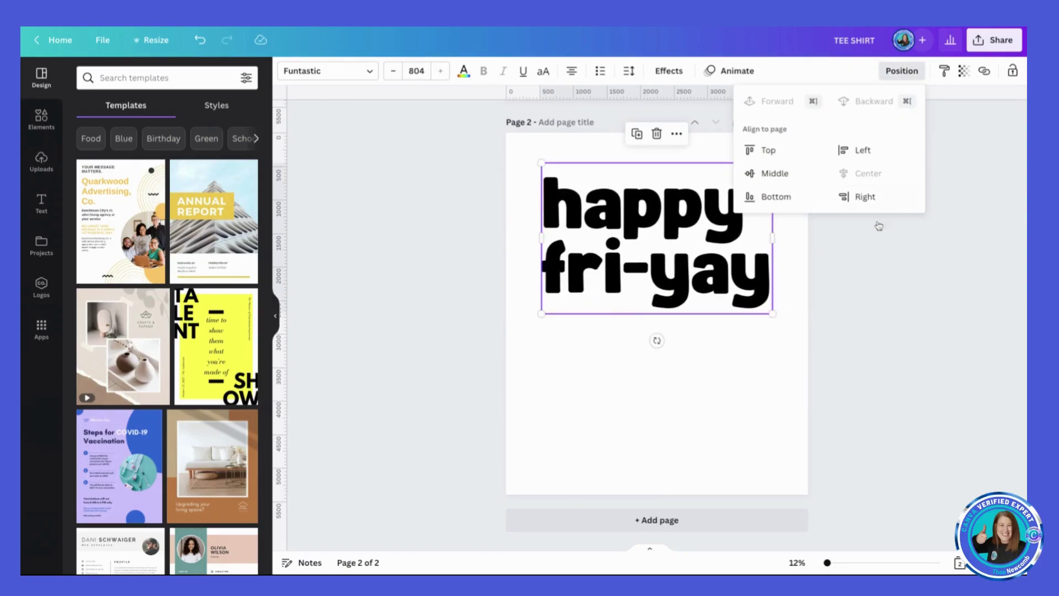
left_click(705, 421)
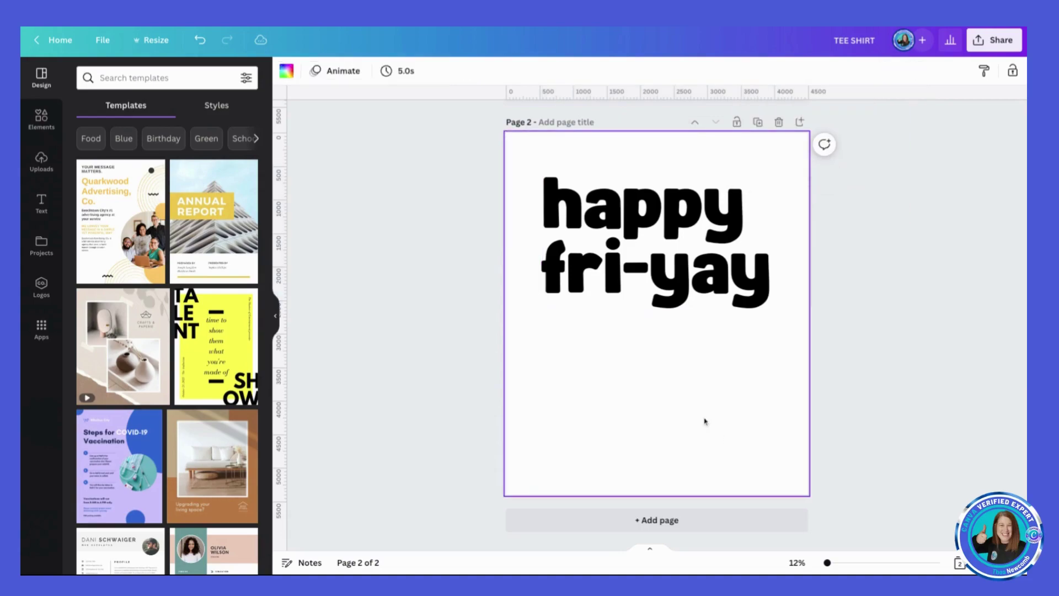
- Add a third page with LET'S ROLL text and search the fonts for handwriting styles
left_click(606, 521)
type("t")
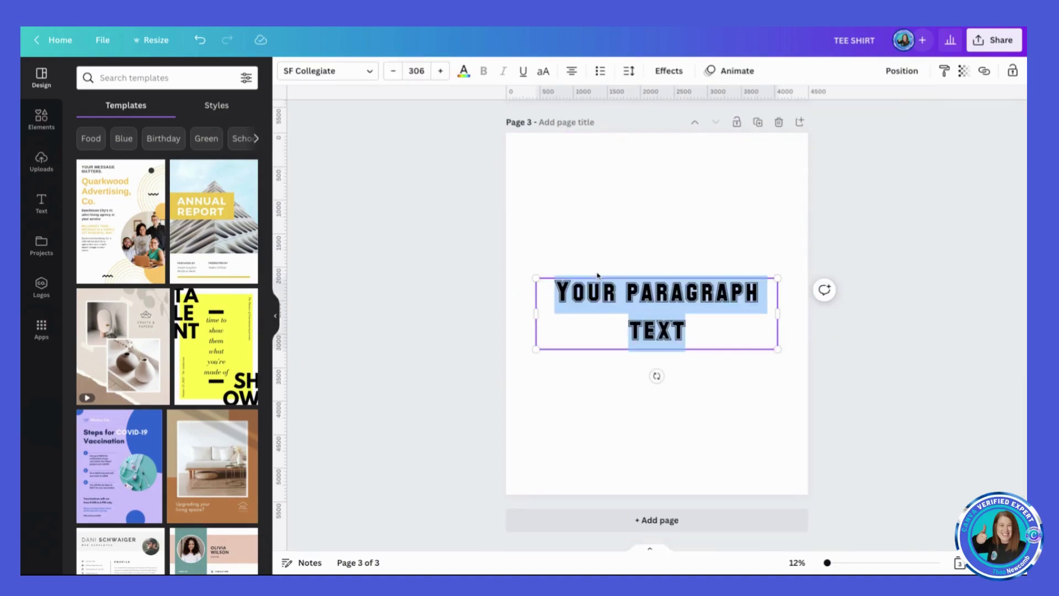
type("L")
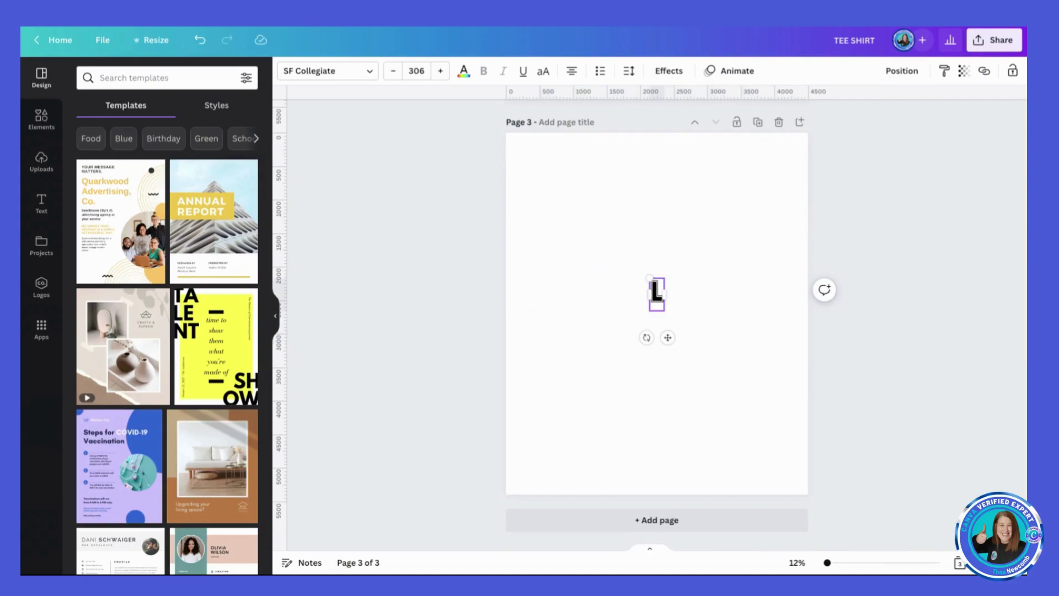
type("ET'S ROLL")
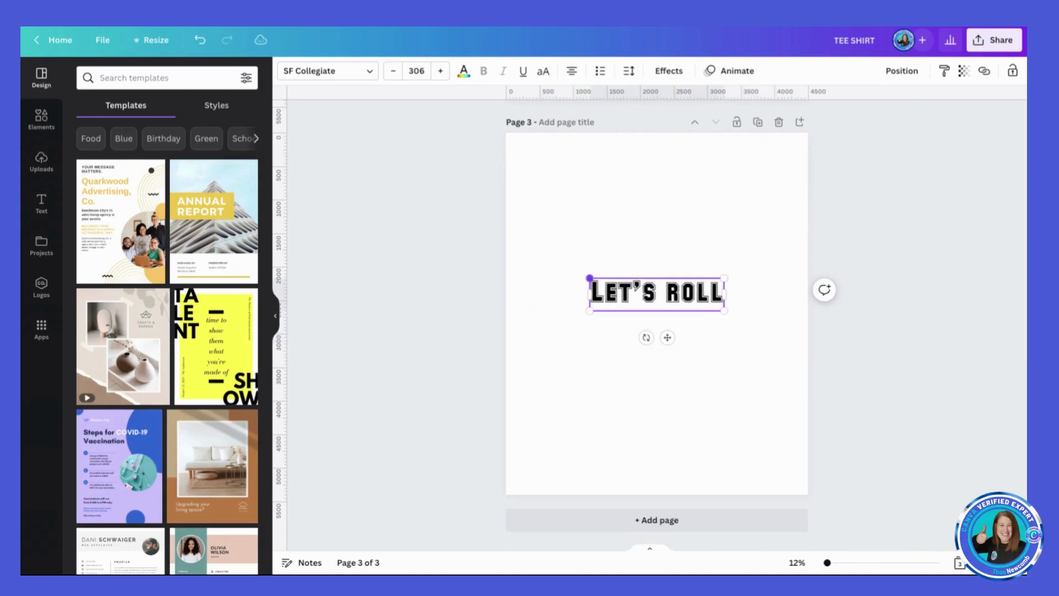
left_click(328, 71)
type("fun")
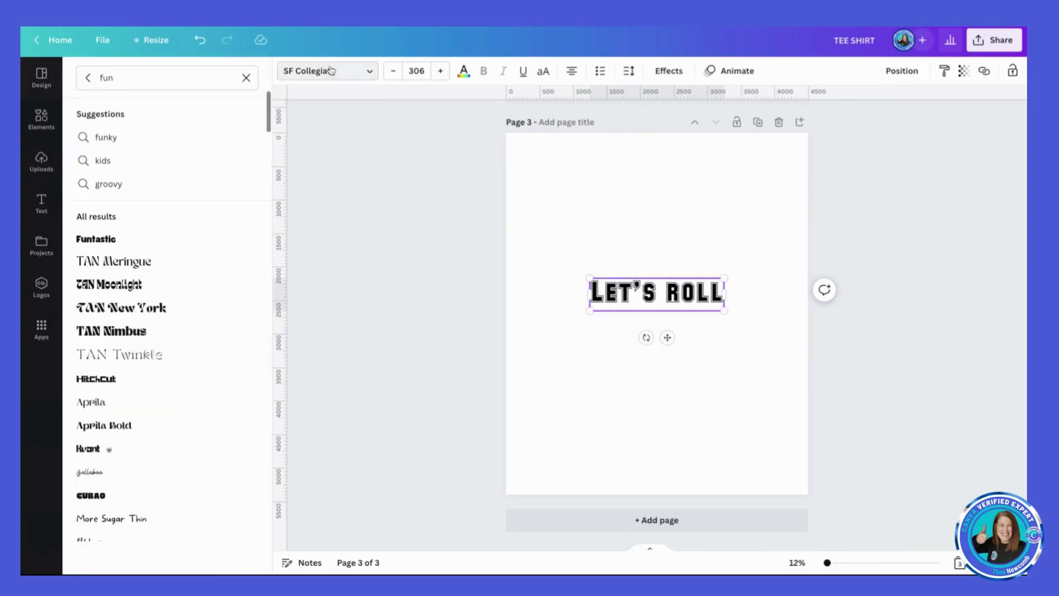
left_click(157, 75)
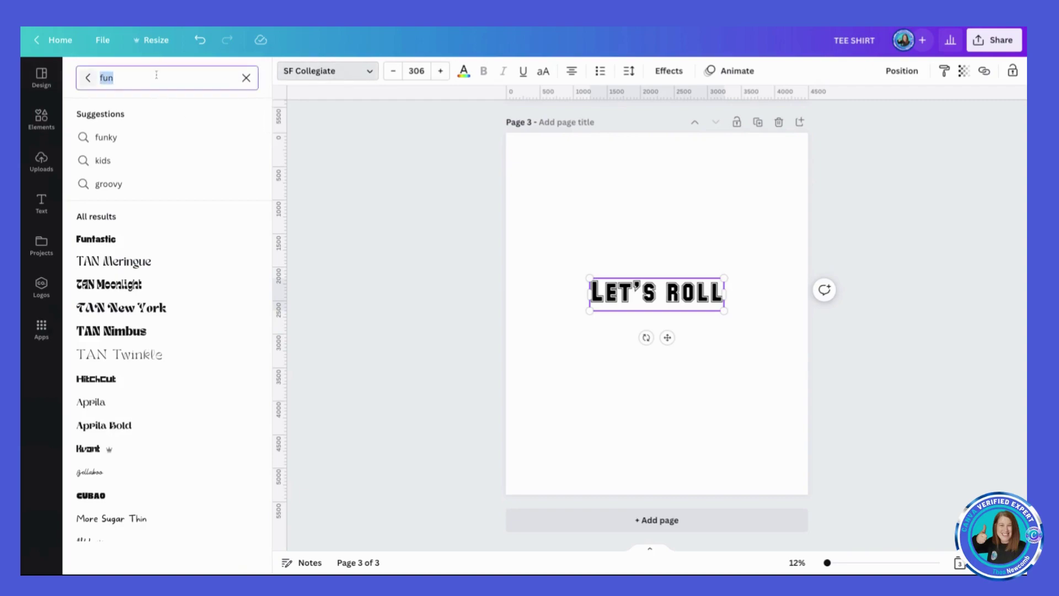
type("hand writing")
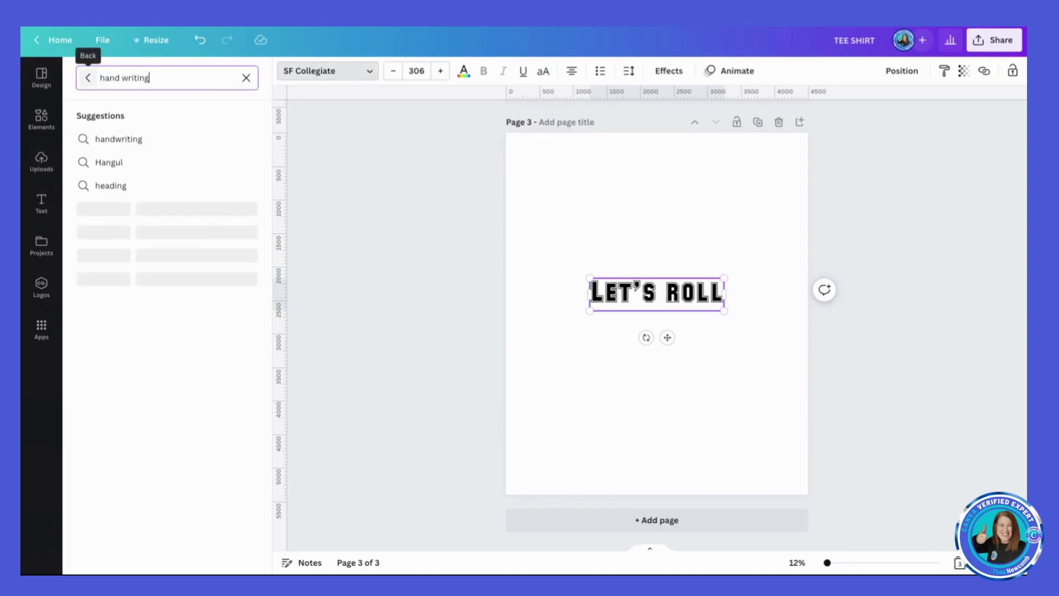
left_click(120, 139)
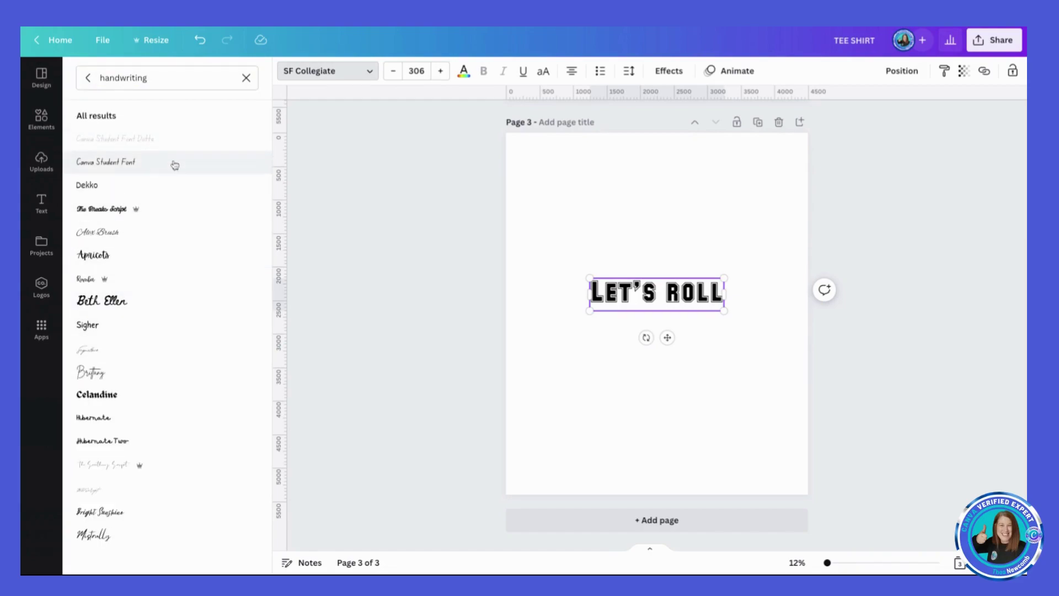
- Set Let's roll in Apricots, enlarged to size 540 and moved higher
left_click(126, 262)
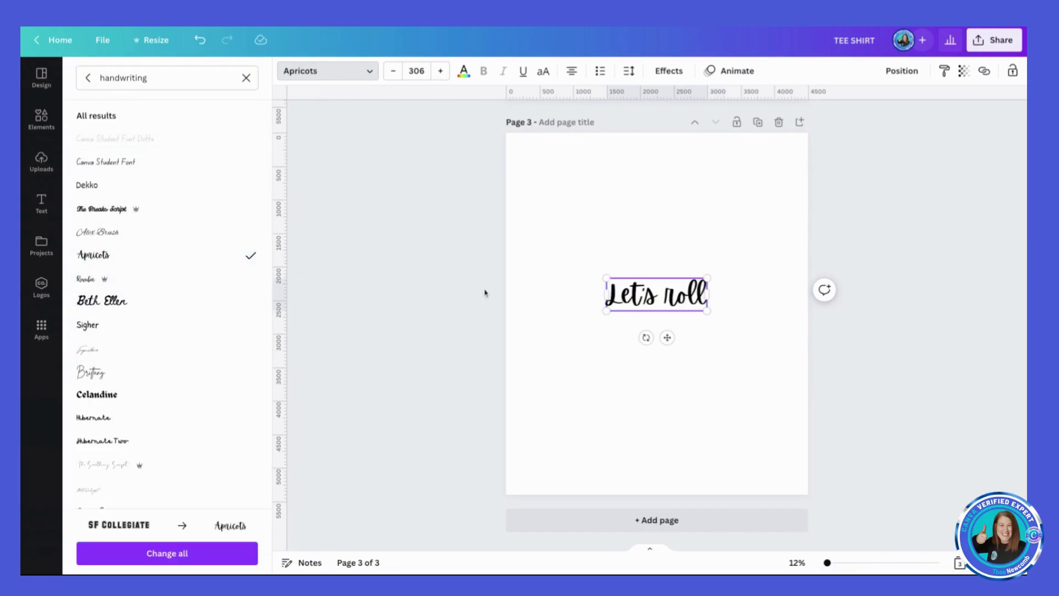
left_click_drag(601, 276, 532, 223)
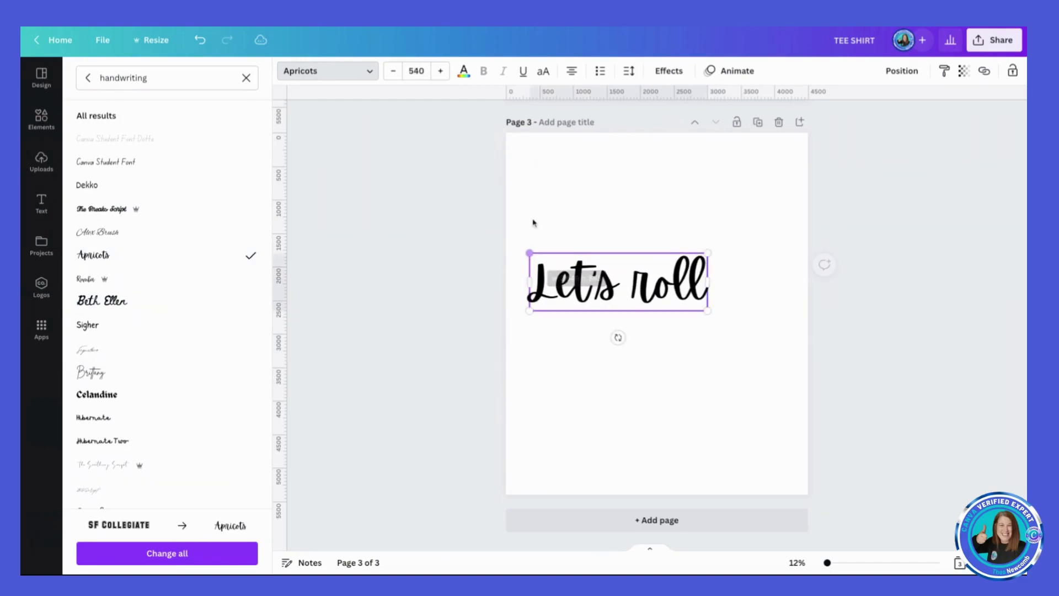
mouse_move(618, 281)
left_mouse_down()
mouse_move(657, 199)
mouse_move(627, 285)
left_mouse_up()
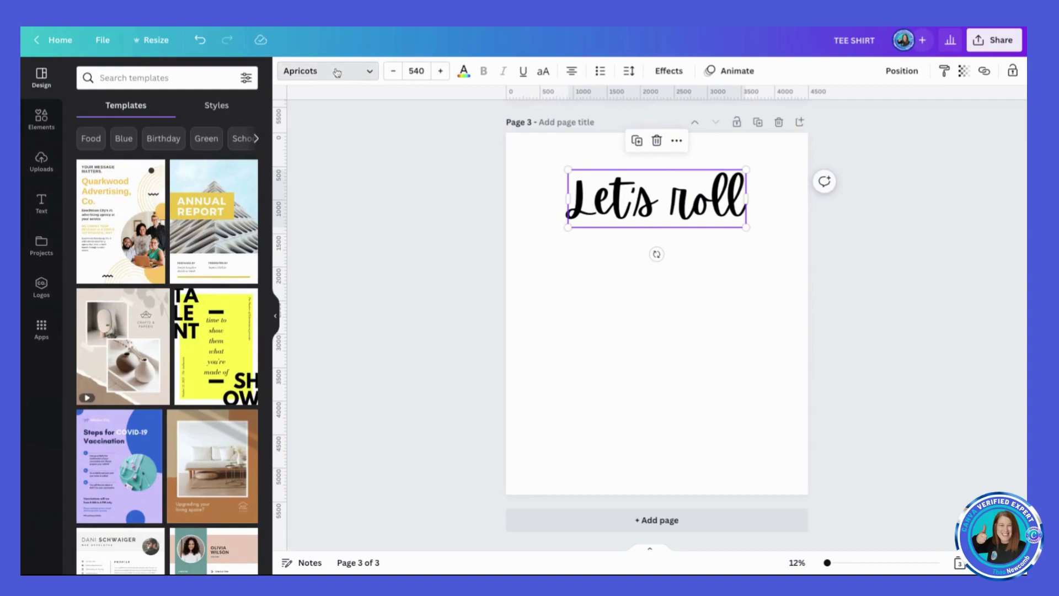
- Try Give You Glory, Shadows Into Light Two and Knewave, then settle on Playlist Script
left_click(327, 70)
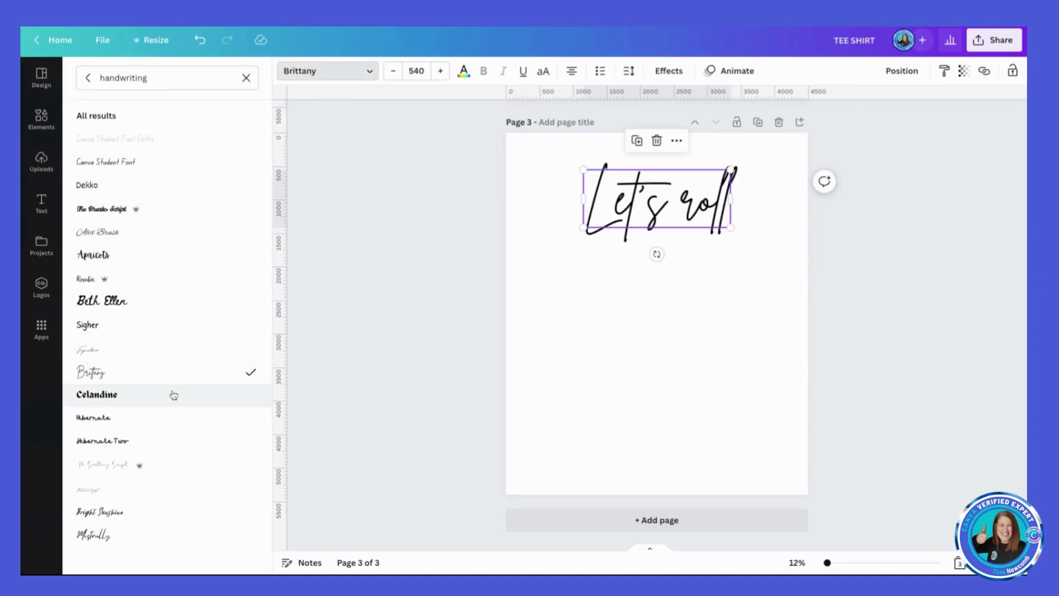
scroll(170, 399, "down", 3)
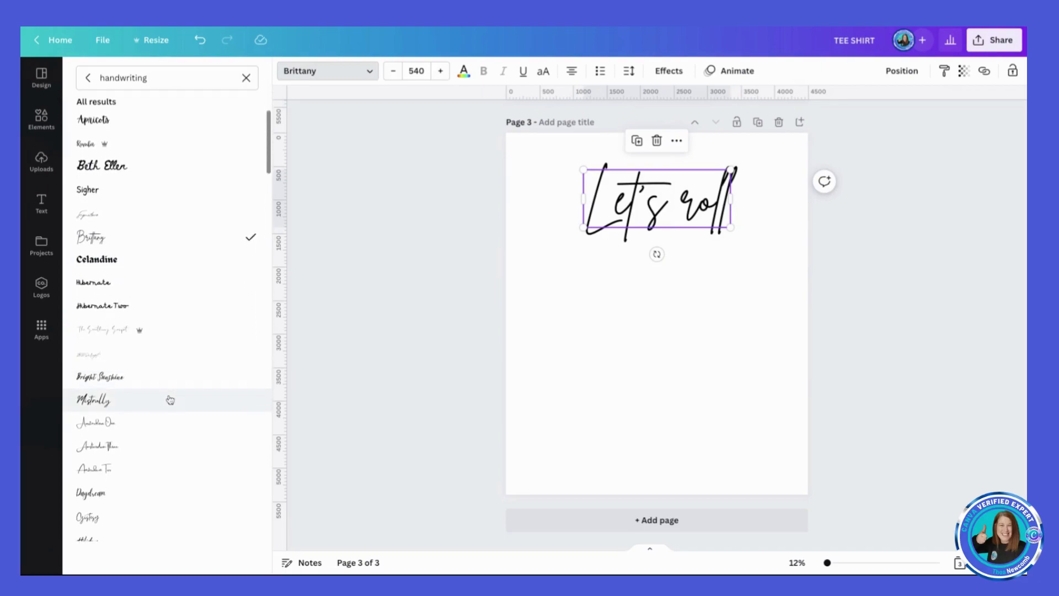
scroll(170, 425, "down", 5)
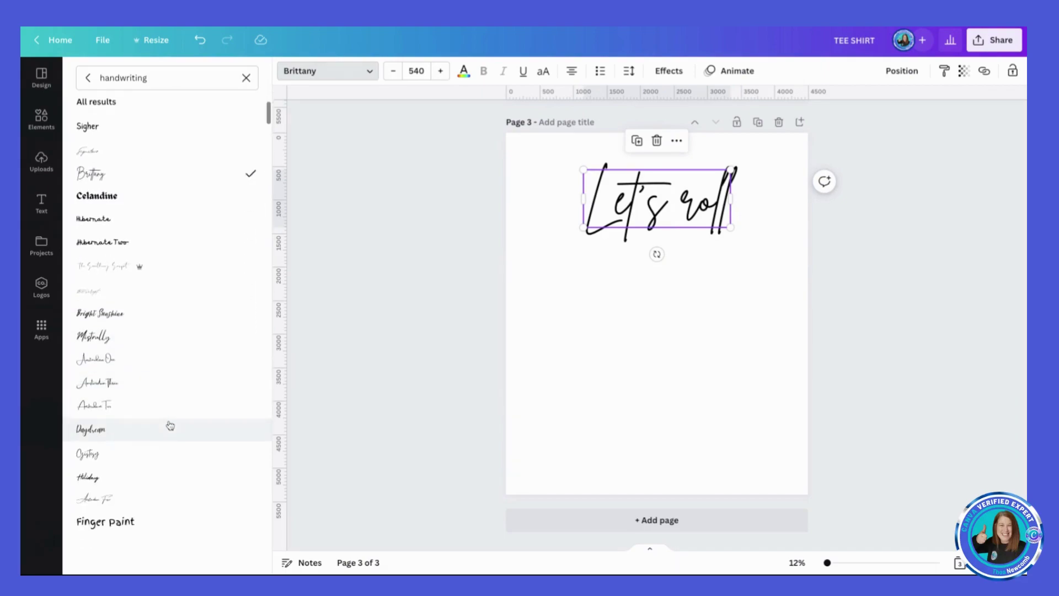
scroll(170, 425, "down", 5)
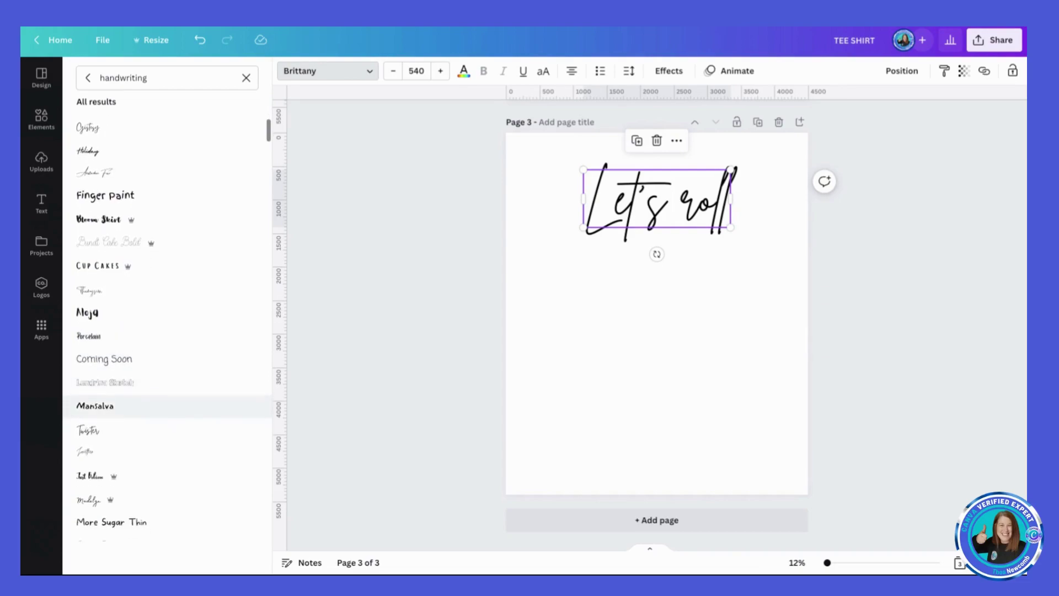
scroll(173, 414, "down", 5)
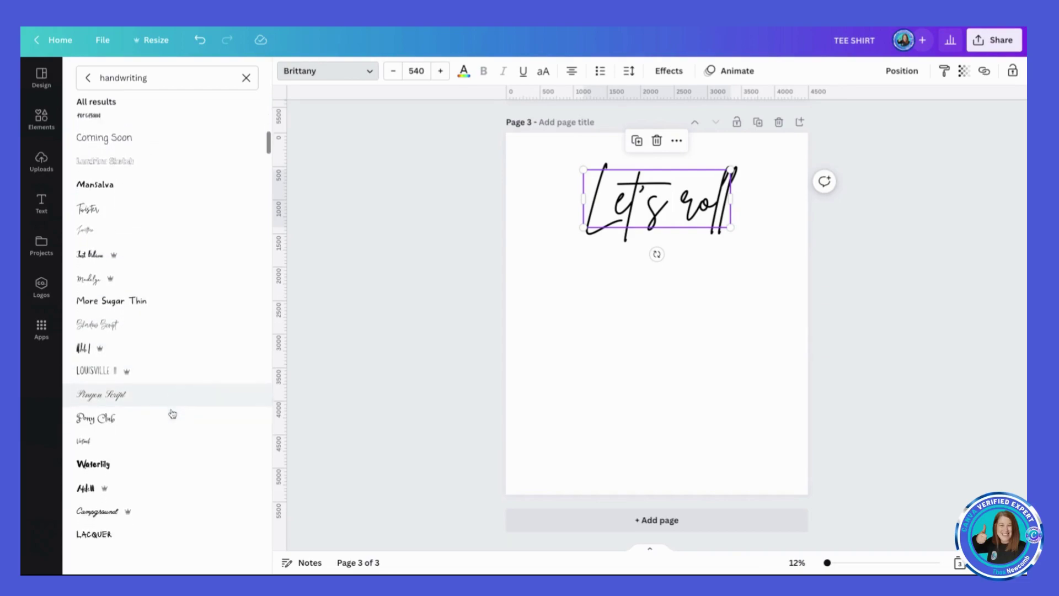
scroll(173, 414, "down", 5)
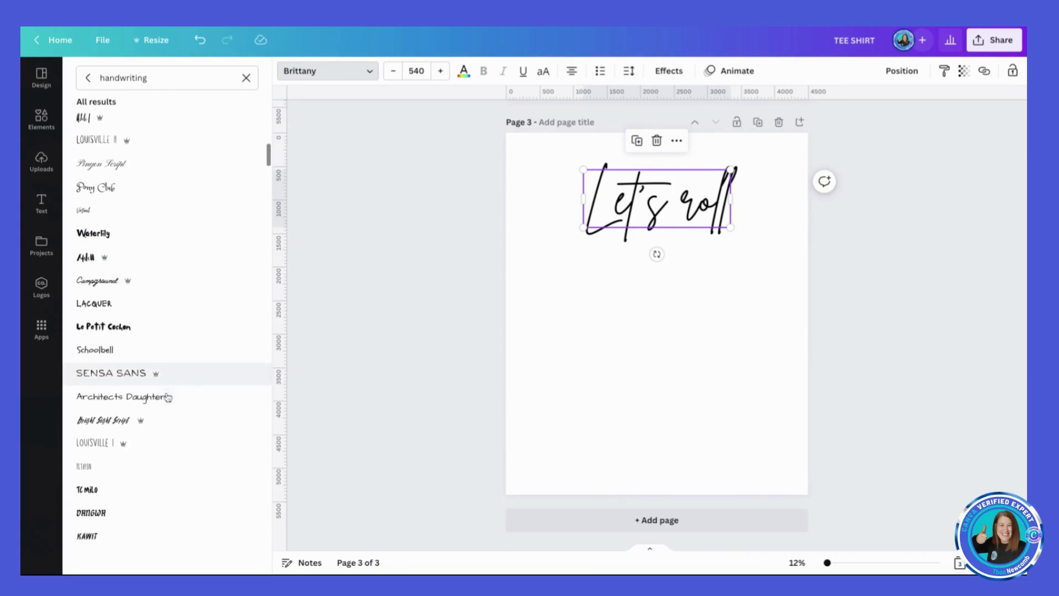
scroll(167, 397, "down", 3)
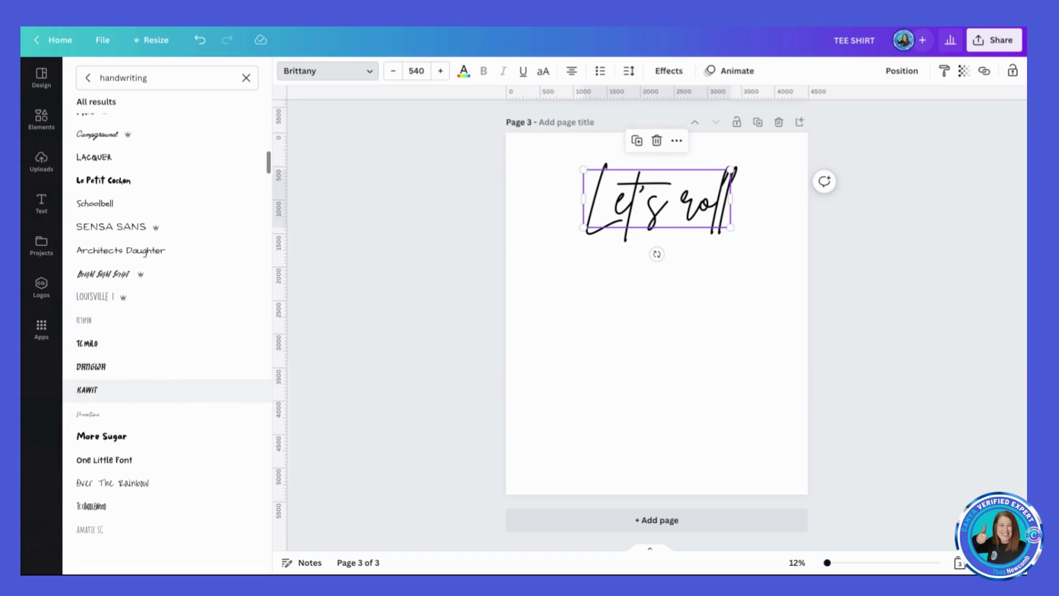
scroll(113, 414, "down", 2)
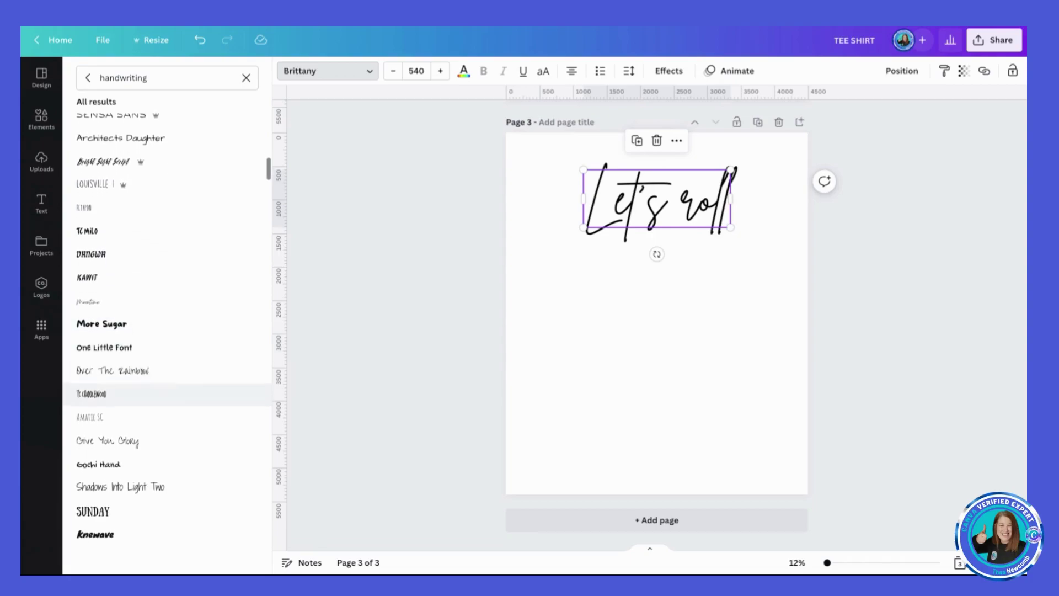
left_click(112, 426)
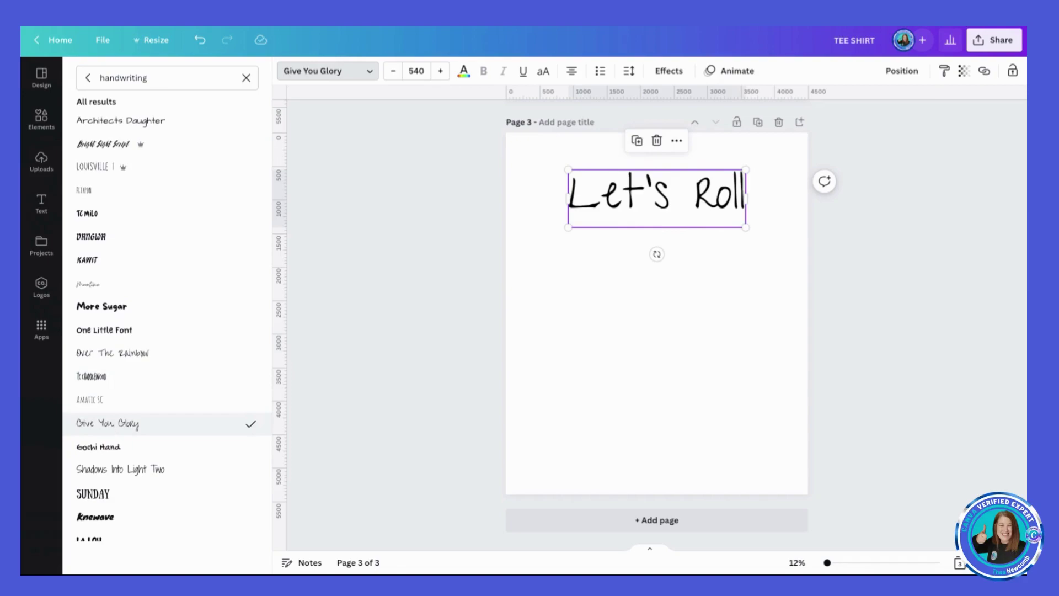
left_click(136, 469)
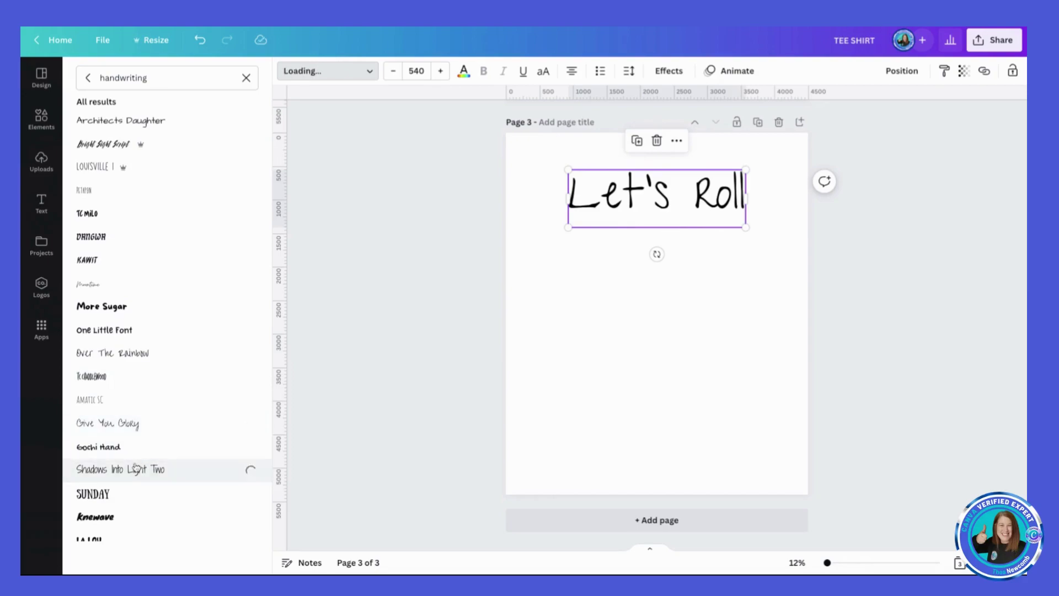
scroll(145, 415, "down", 3)
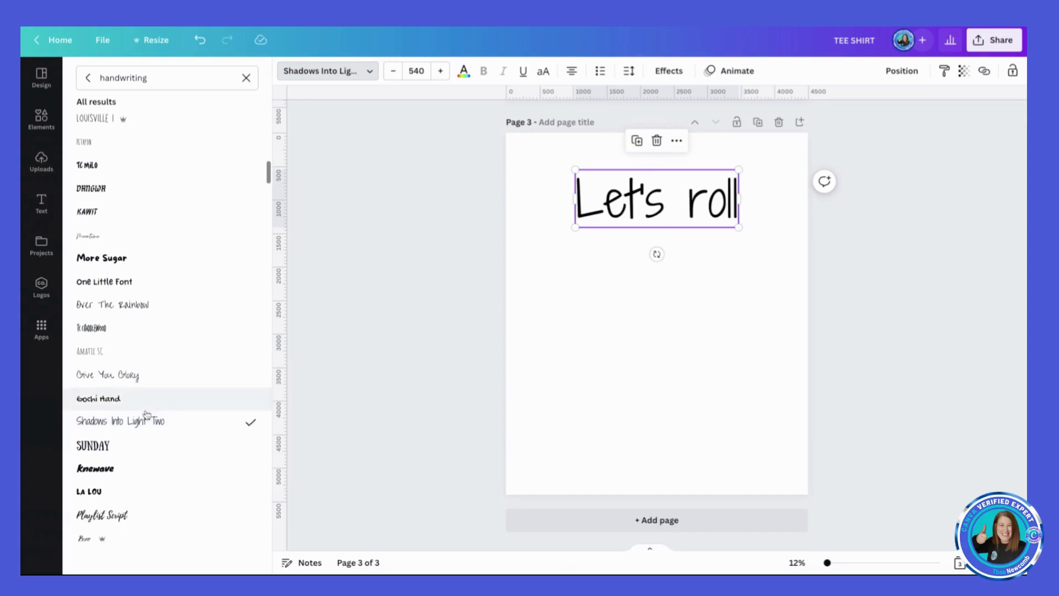
left_click(100, 393)
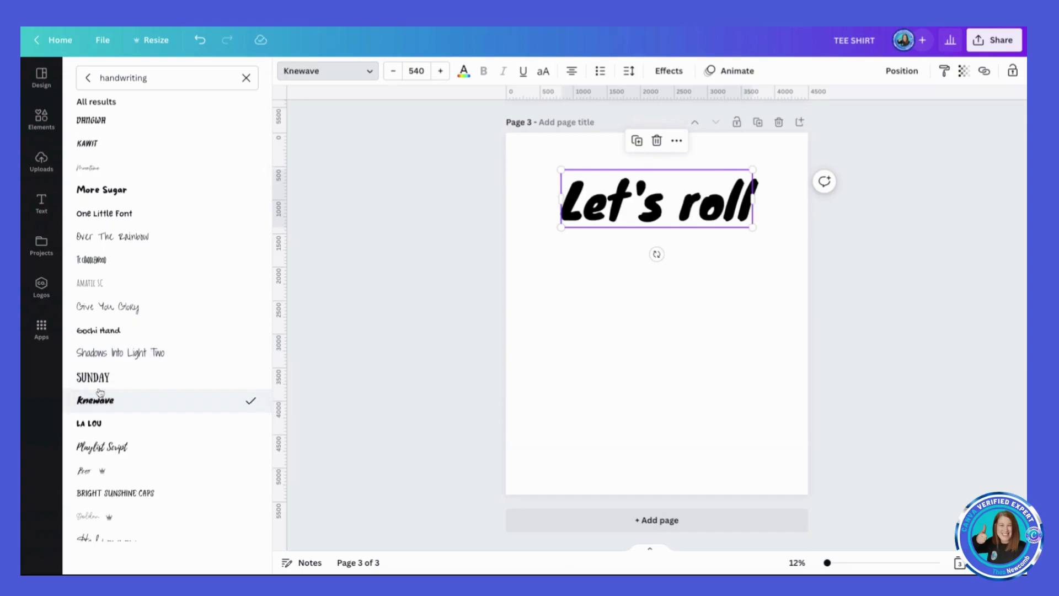
left_click(112, 456)
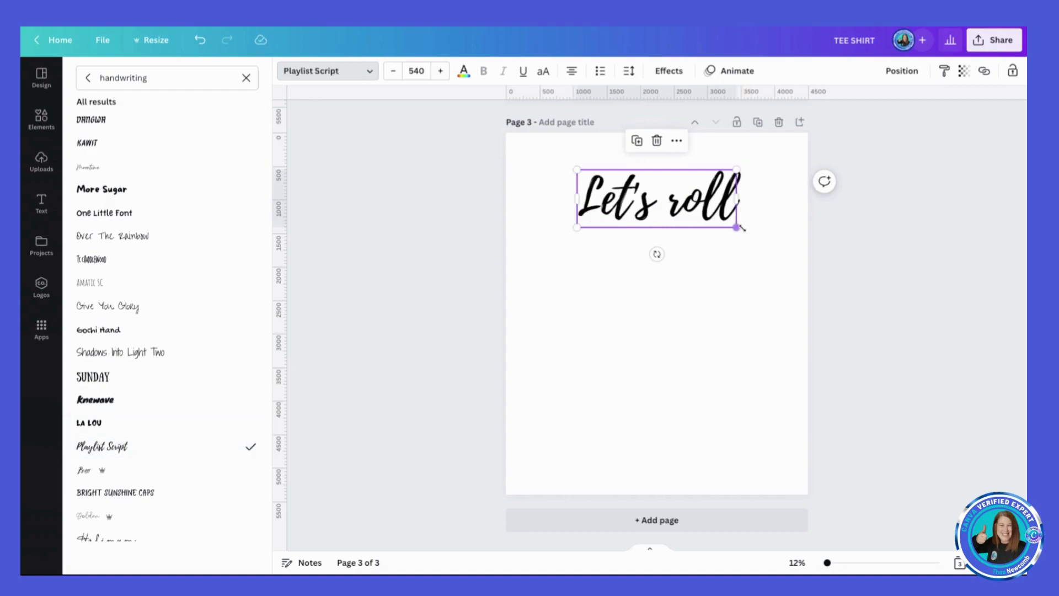
- Enlarge the text to size 729 and centre it horizontally on the page
left_click_drag(738, 227, 793, 248)
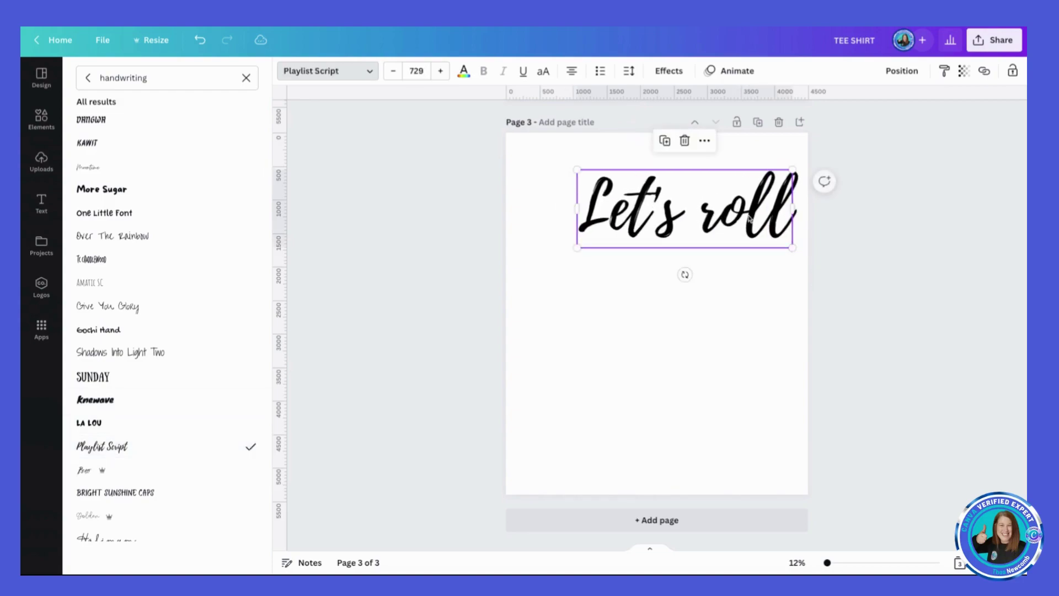
left_click(899, 72)
left_click(868, 173)
left_click(505, 221)
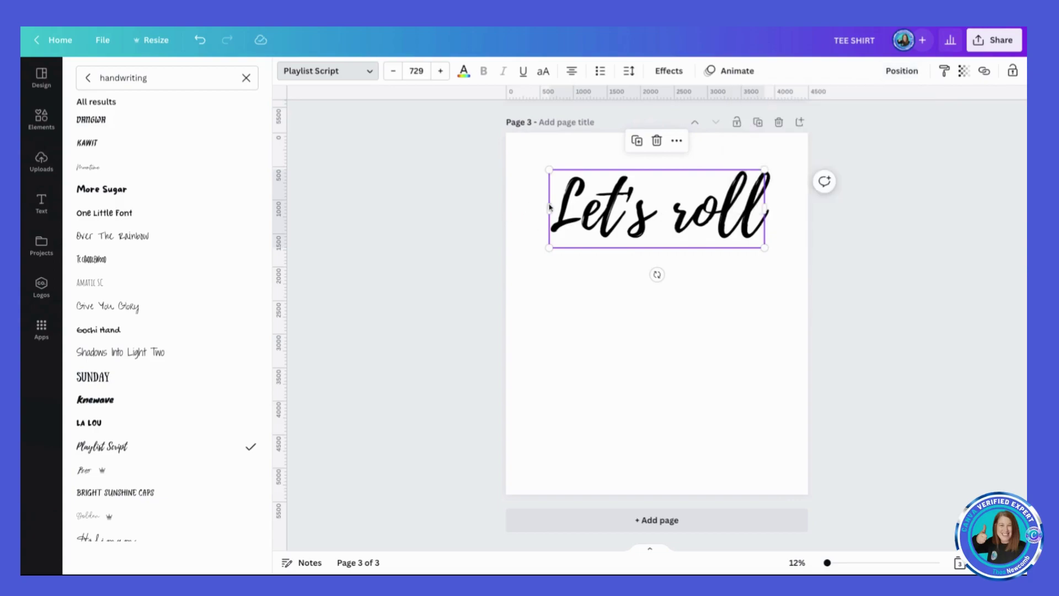
left_click(549, 290)
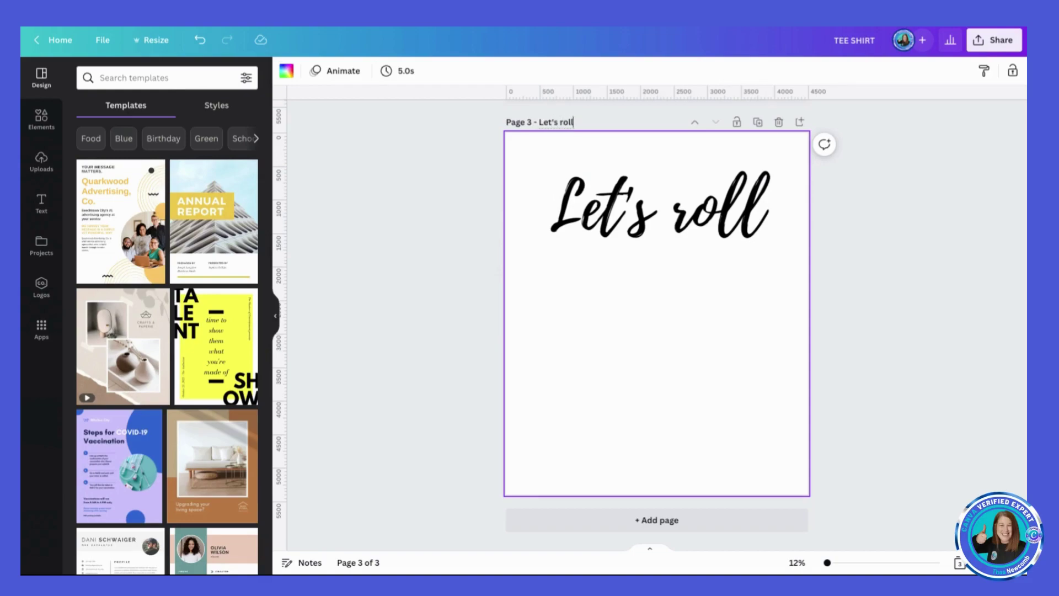
- Title page 1 'scotland university' and page 2 'happy fri-yay'
scroll(477, 137, "up", 10)
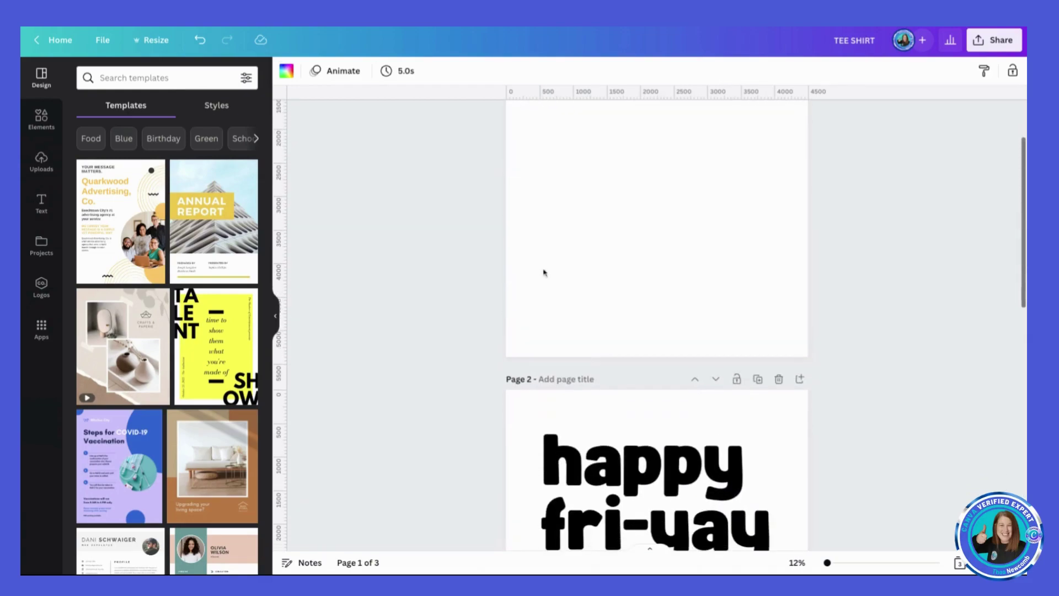
left_click(561, 380)
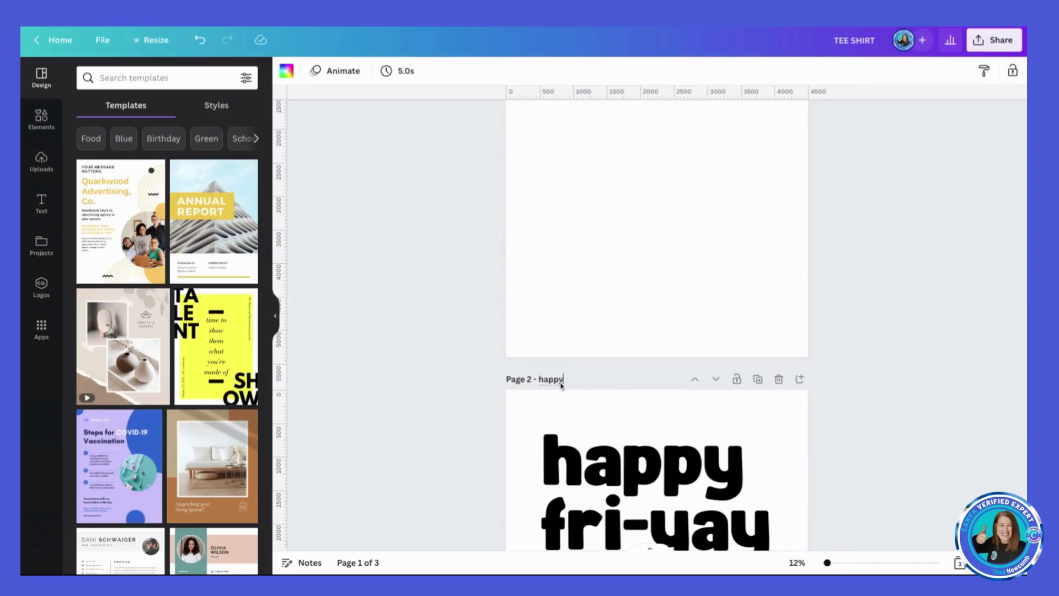
left_click(591, 286)
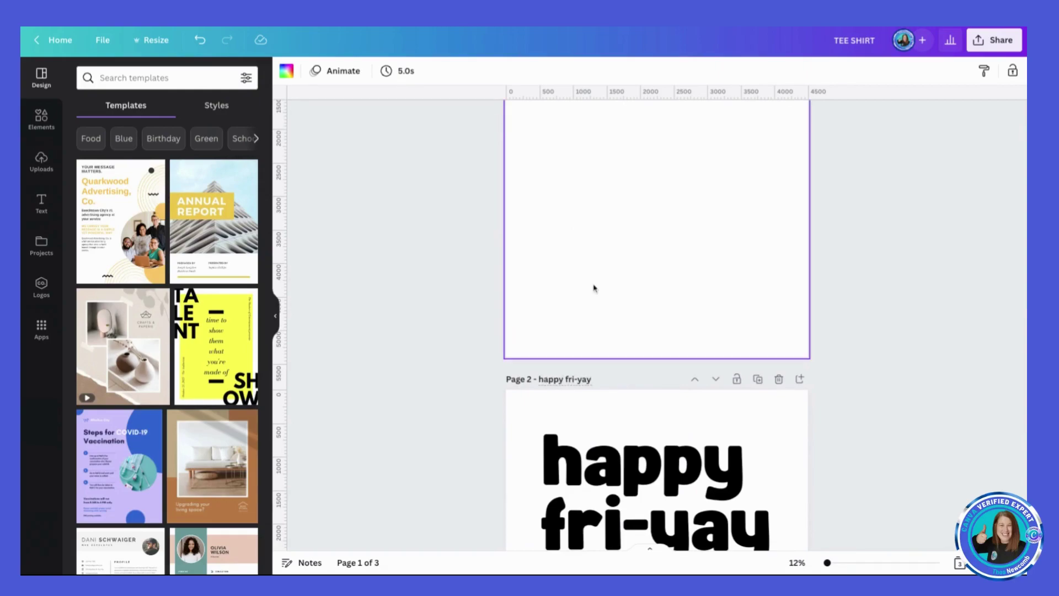
scroll(591, 286, "up", 3)
left_click(560, 123)
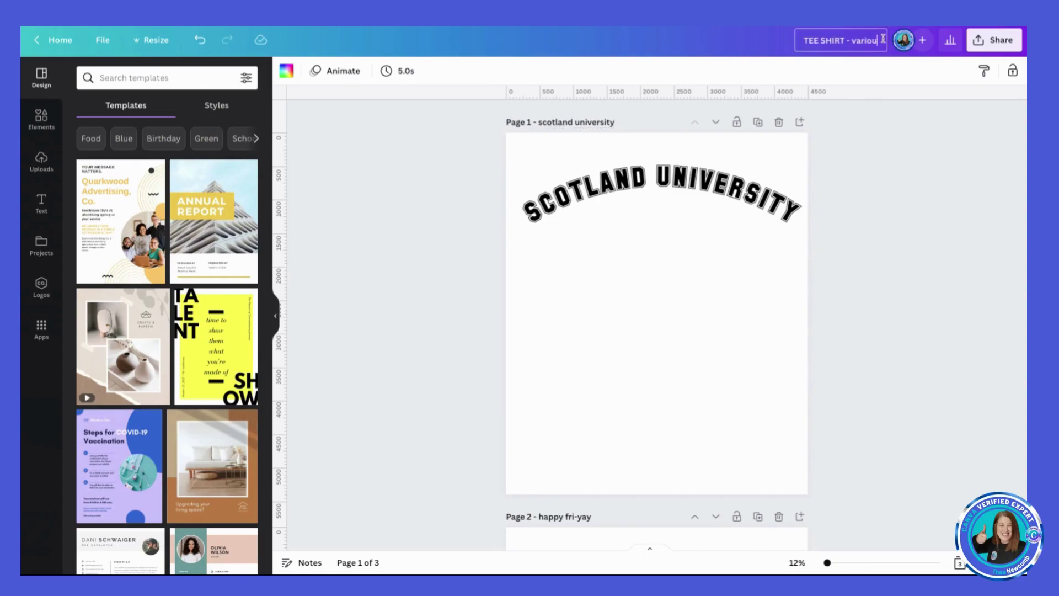
- Download 'TEE SHIRT - various' as transparent-background PNGs, all 3 pages at 4500x5400 px
left_click(905, 178)
left_click(987, 49)
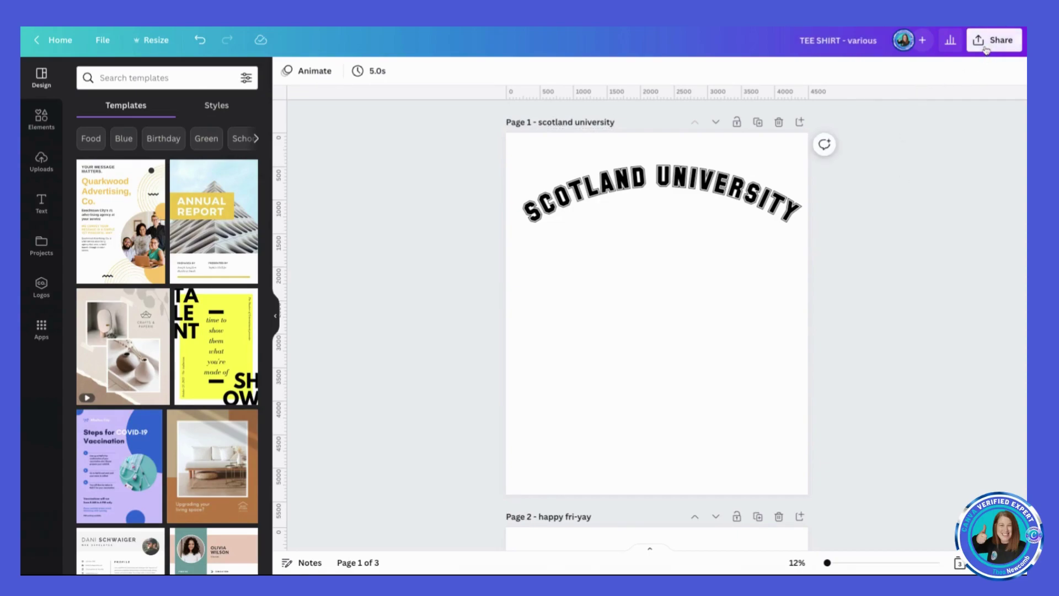
left_click(906, 320)
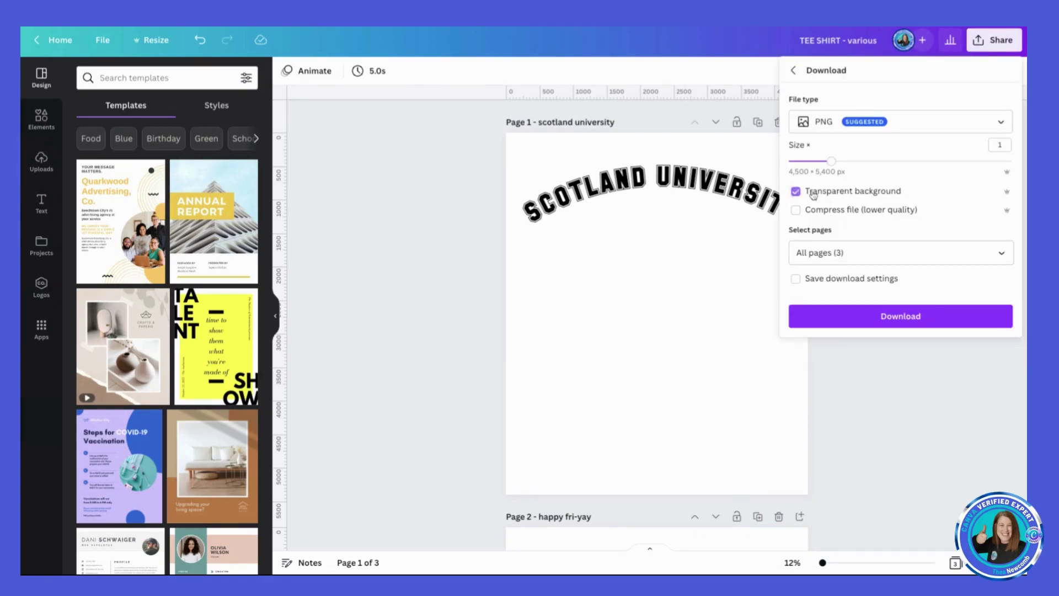
left_click(875, 316)
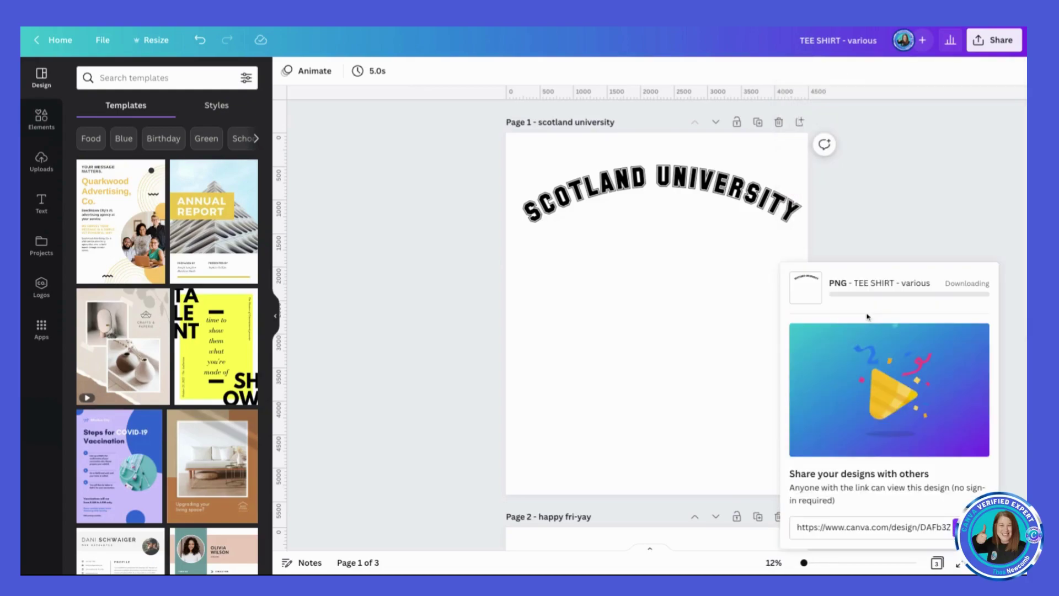